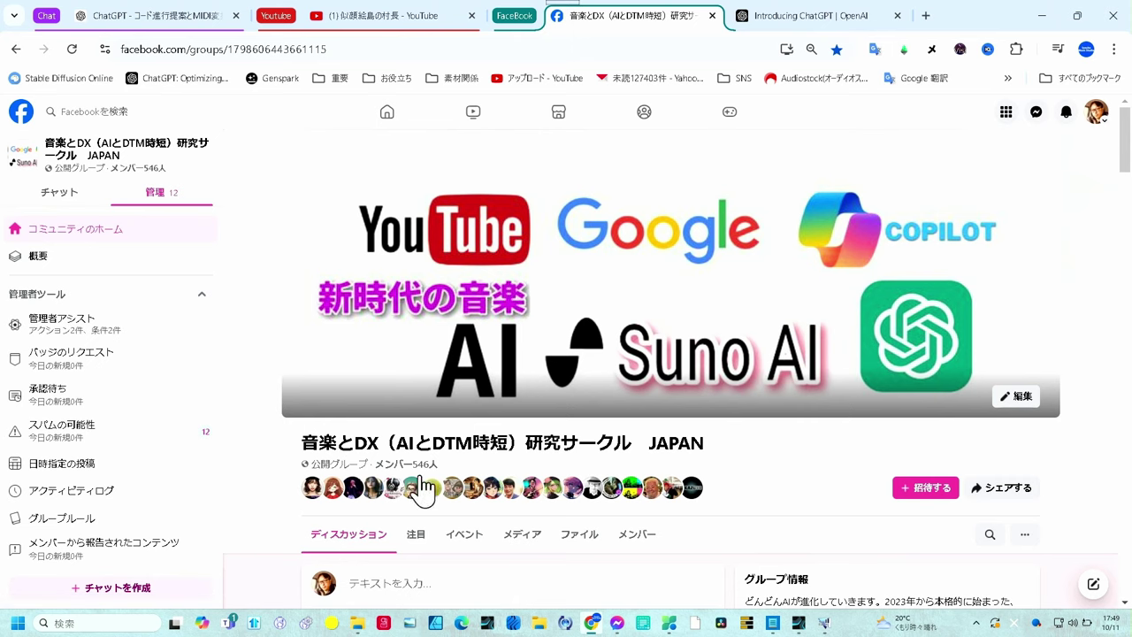
# Scroll the group's Discussion feed down to the 3:06 Halloween video post
pyautogui.scroll(-5, 460, 456)
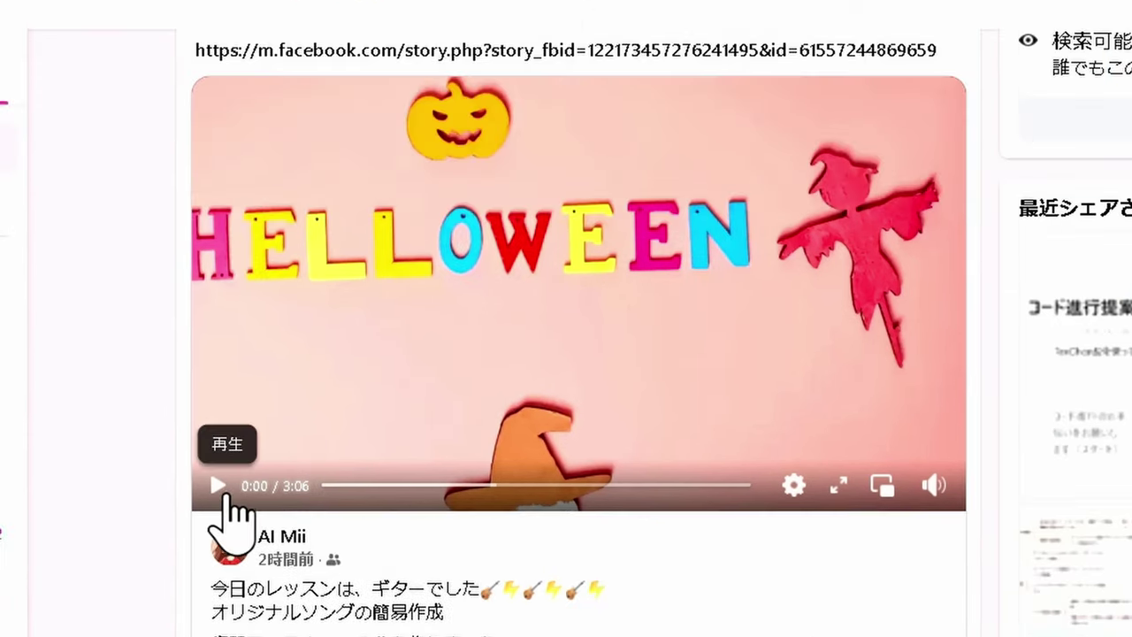
# Play the Halloween song video in the Facebook post
pyautogui.click(221, 495)
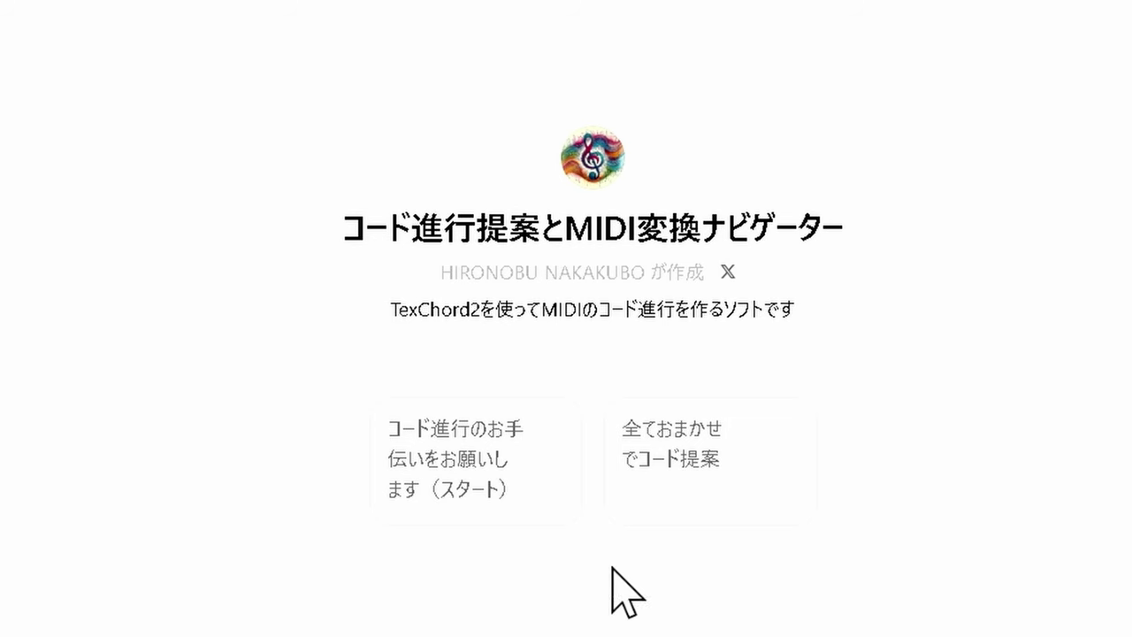
# Start the chord-progression consultation and answer key Cメジャー and genre JPOP
pyautogui.click(428, 488)
pyautogui.write('Cメジャー')
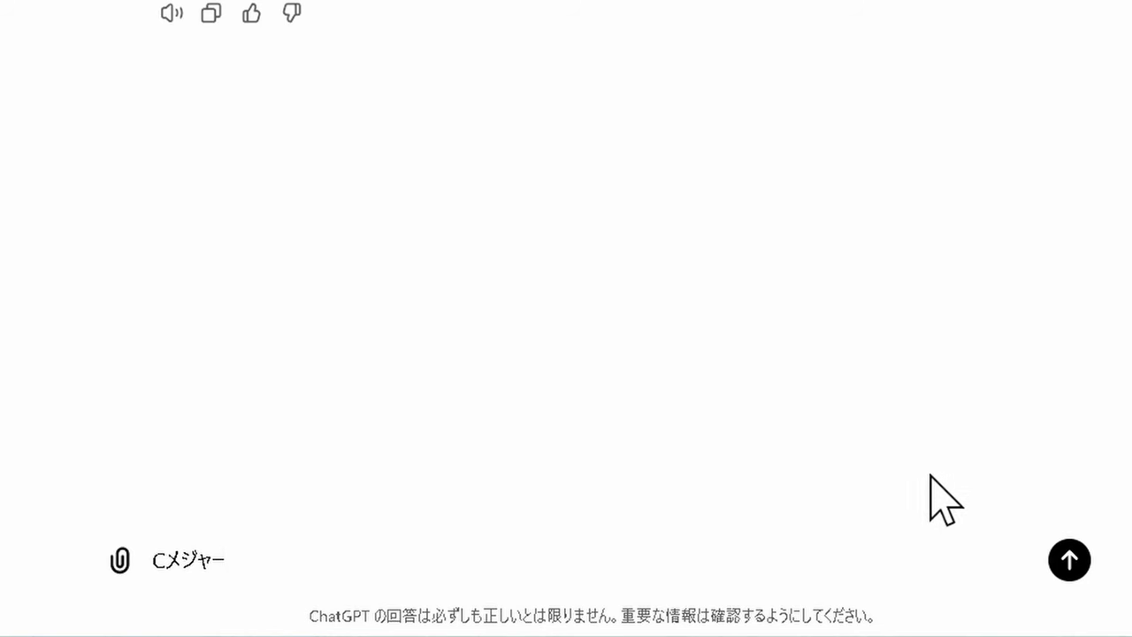
pyautogui.click(1071, 571)
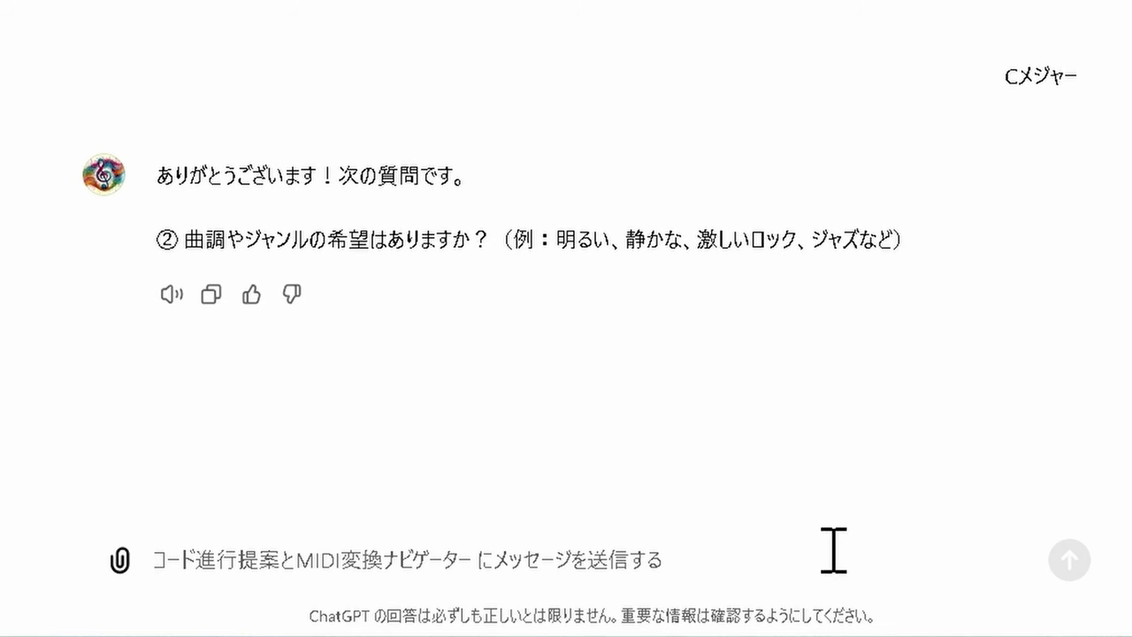
pyautogui.write('J')
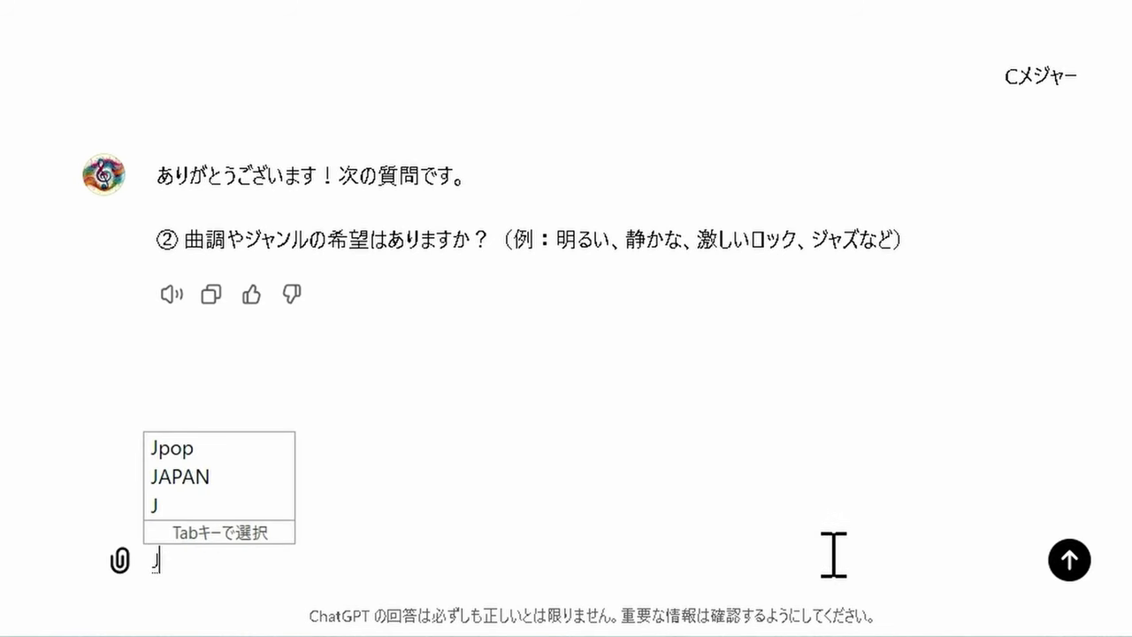
pyautogui.write('POP')
pyautogui.press('Return')
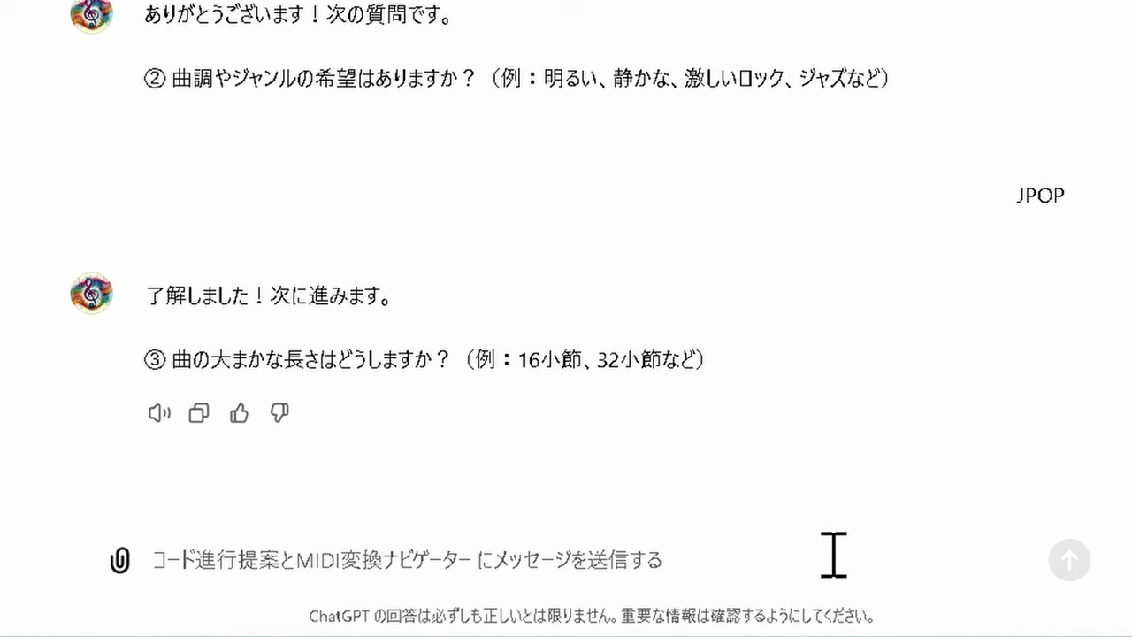
# Answer 16 bars, 1 for light tension chords, and なし for special requests
pyautogui.write('16')
pyautogui.press('Return')
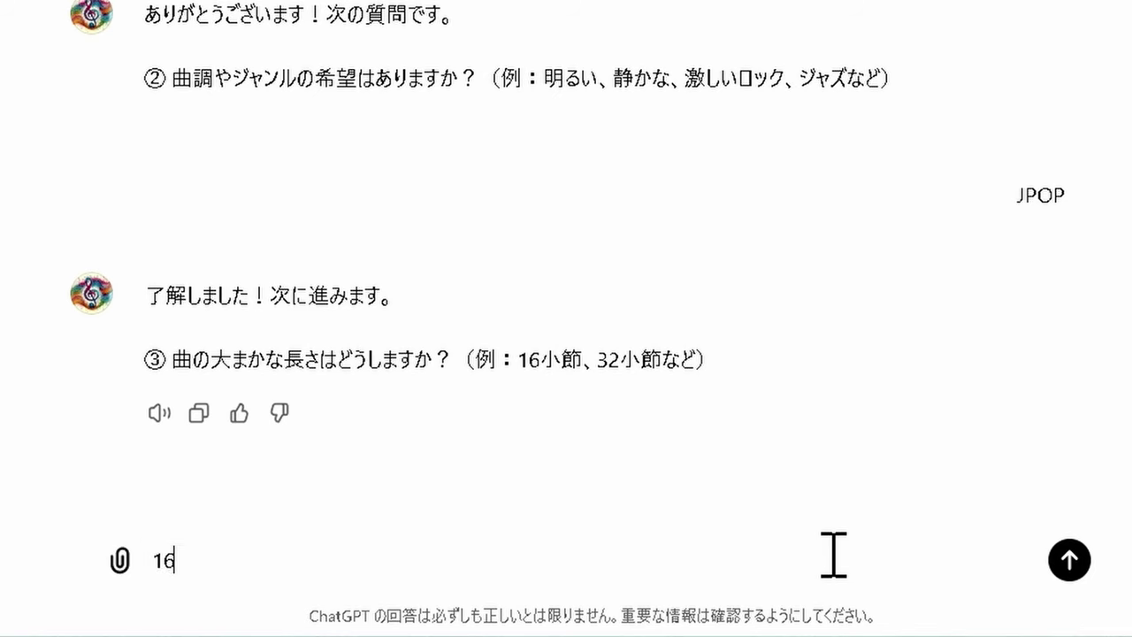
pyautogui.press('Return')
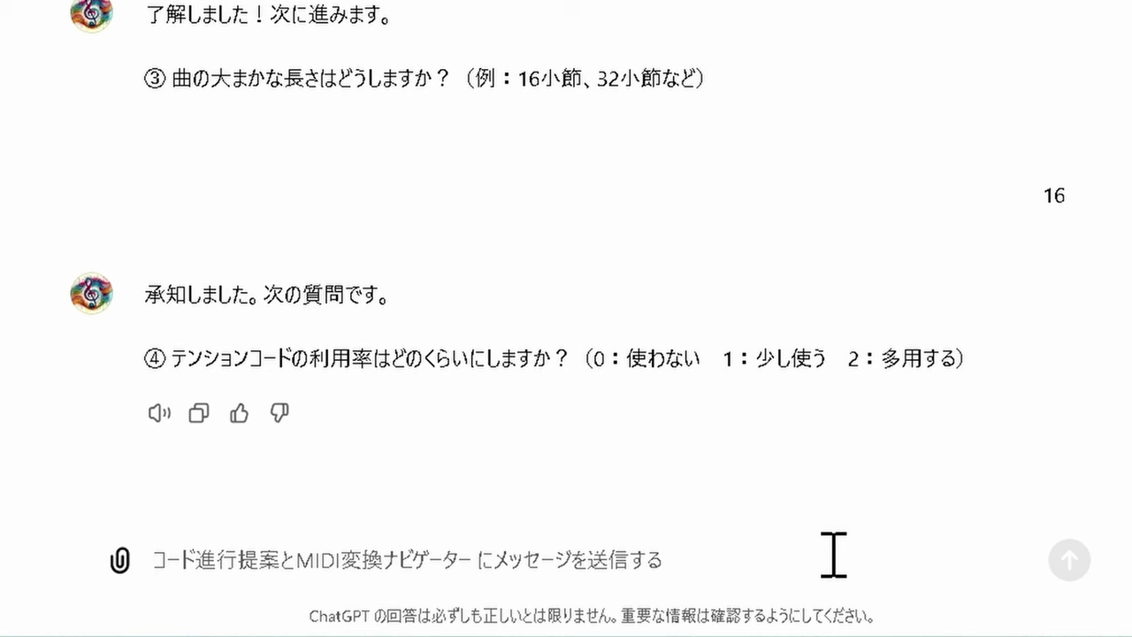
pyautogui.write('1')
pyautogui.press('Return')
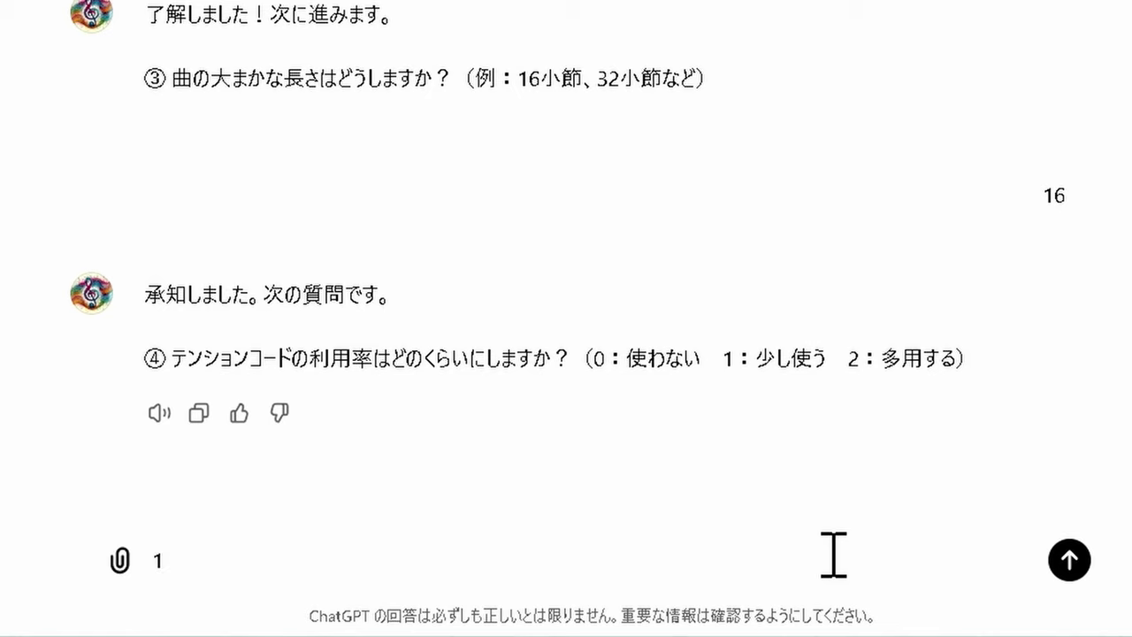
pyautogui.press('Return')
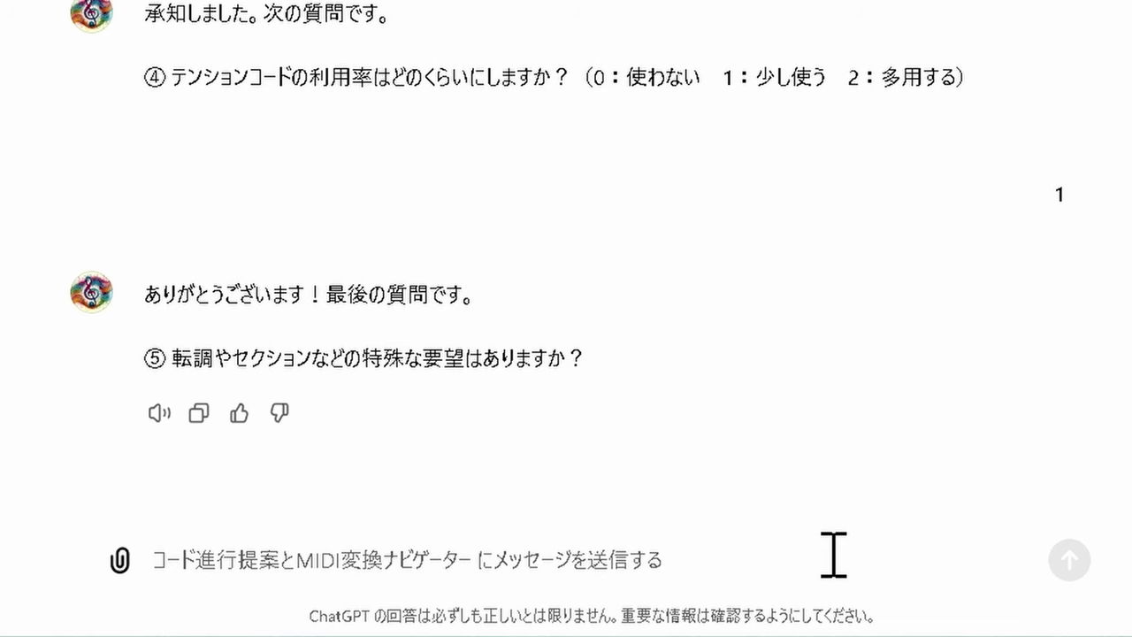
pyautogui.write('なし')
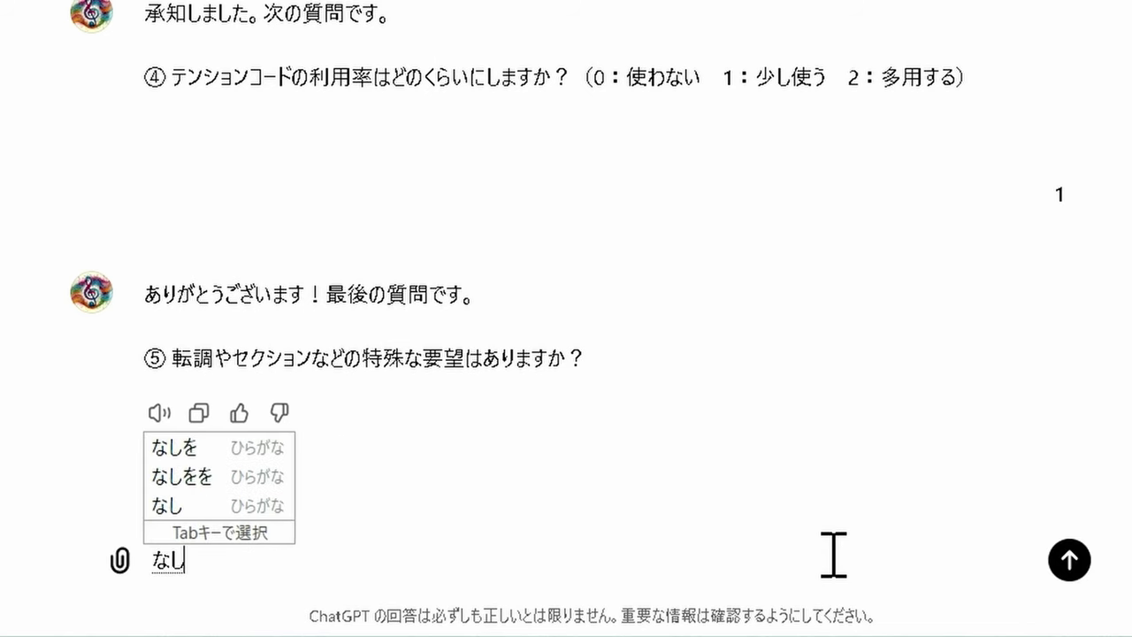
pyautogui.press('Return')
pyautogui.press('Return')
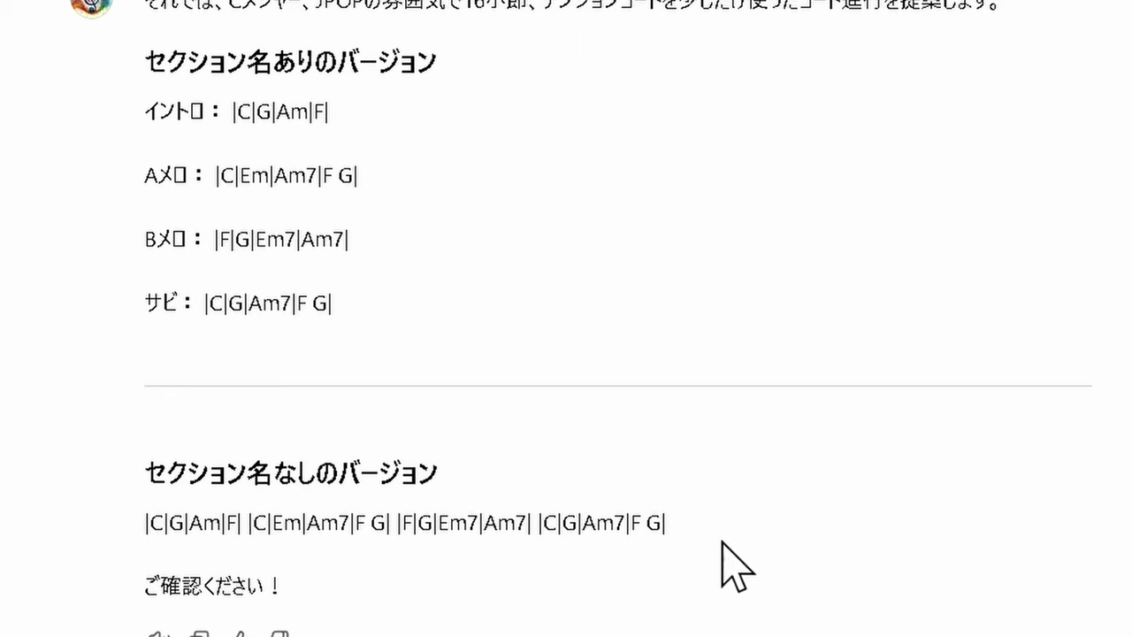
# Copy the section-less 16-bar chord line and switch to TexChord 2
pyautogui.moveTo(696, 432); pyautogui.dragTo(419, 434)
pyautogui.hotkey('ctrl', 'c')
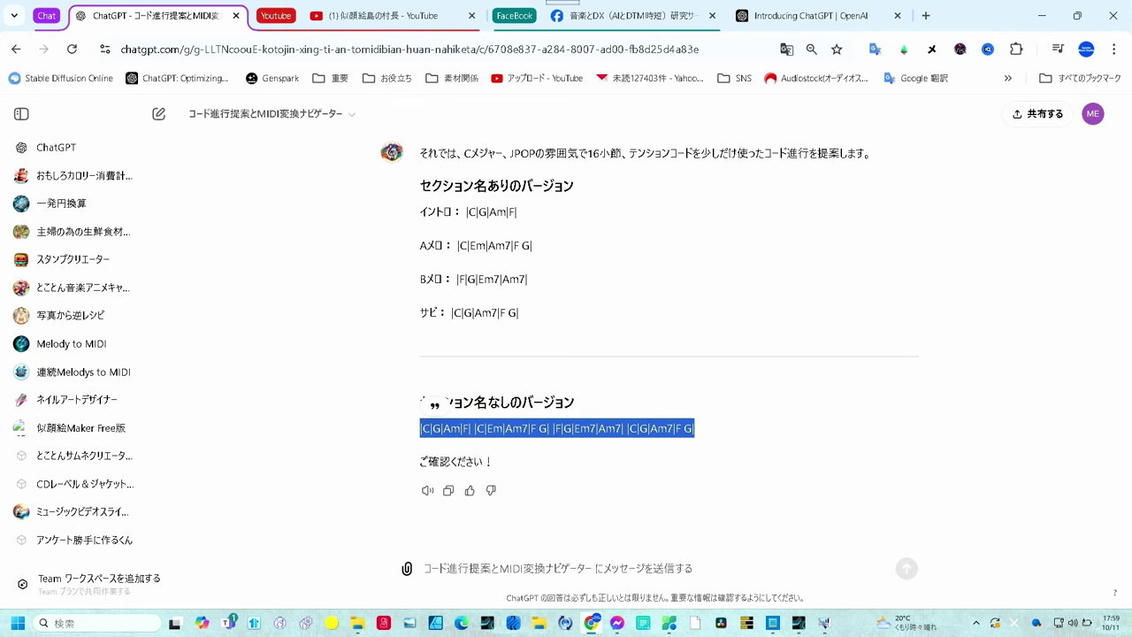
pyautogui.hotkey('alt', 'Tab')
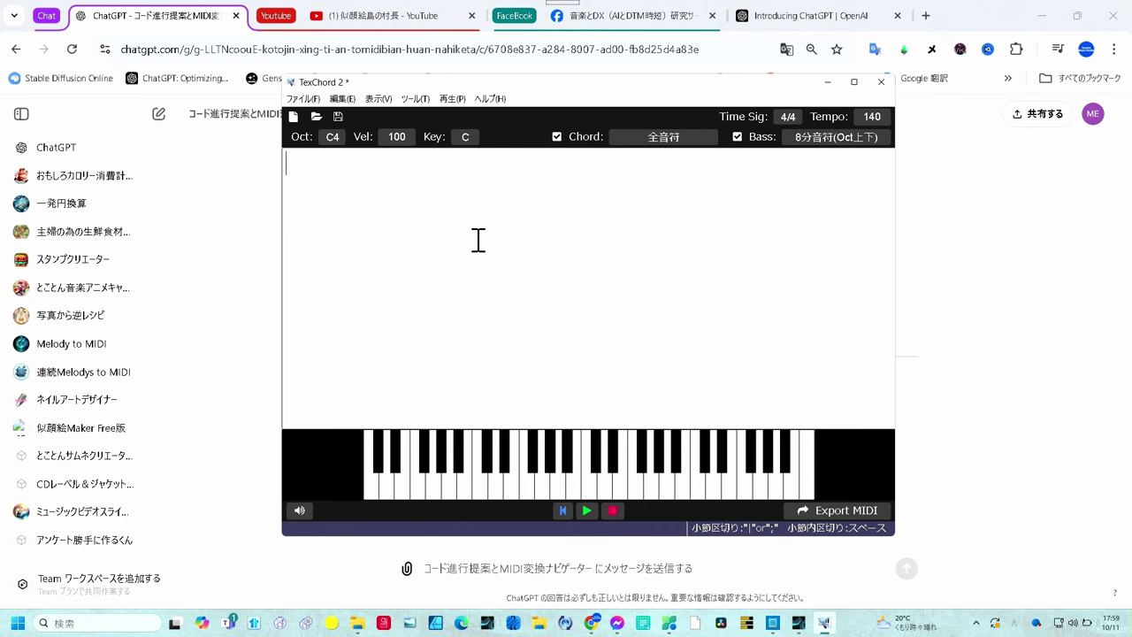
# Paste the 16-bar progression |C|G|Am|F|… into the TexChord 2 chord area, then deselect
pyautogui.hotkey('ctrl', 'v')
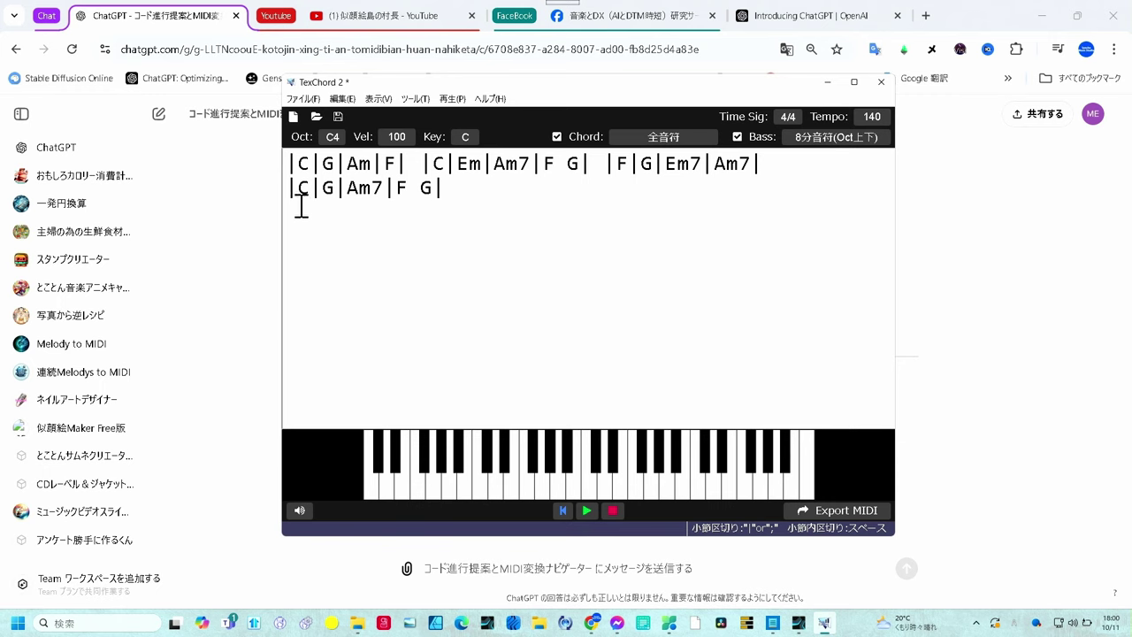
pyautogui.moveTo(408, 164); pyautogui.dragTo(426, 164)
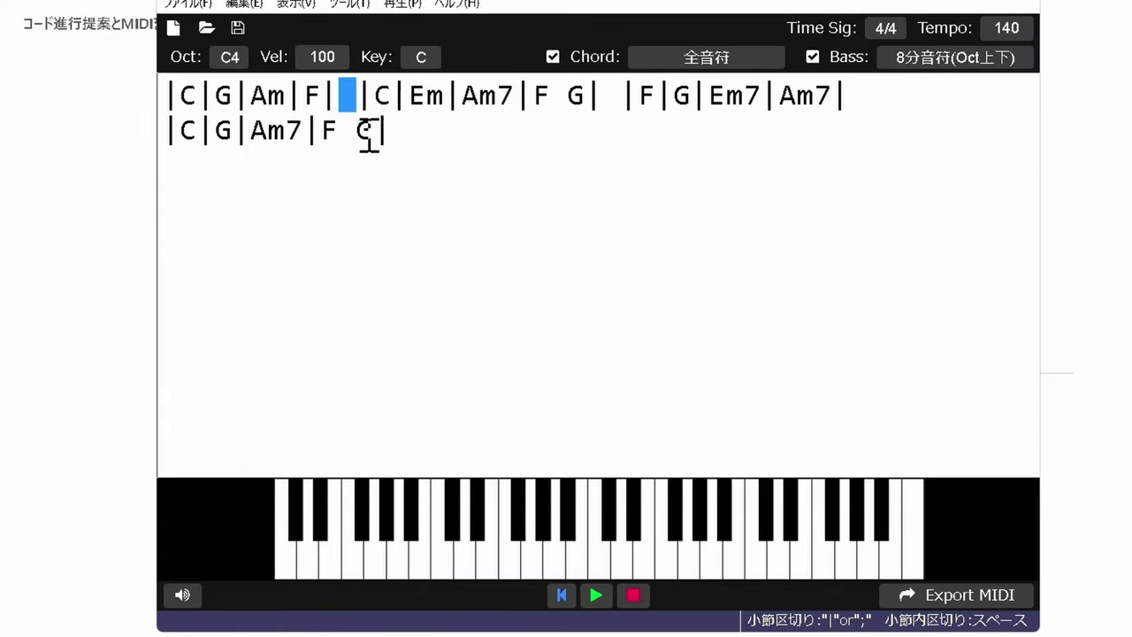
pyautogui.click(177, 105)
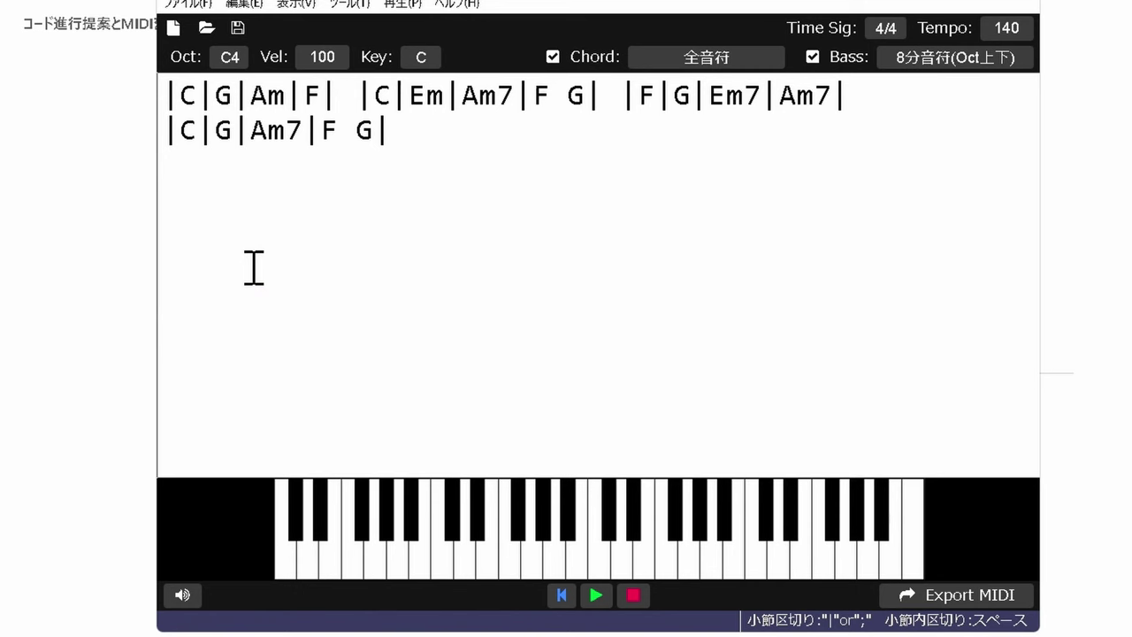
# Play back the progression and set the bass rhythm to whole notes (全音符)
pyautogui.hotkey('ctrl', 'p')
pyautogui.click(984, 62)
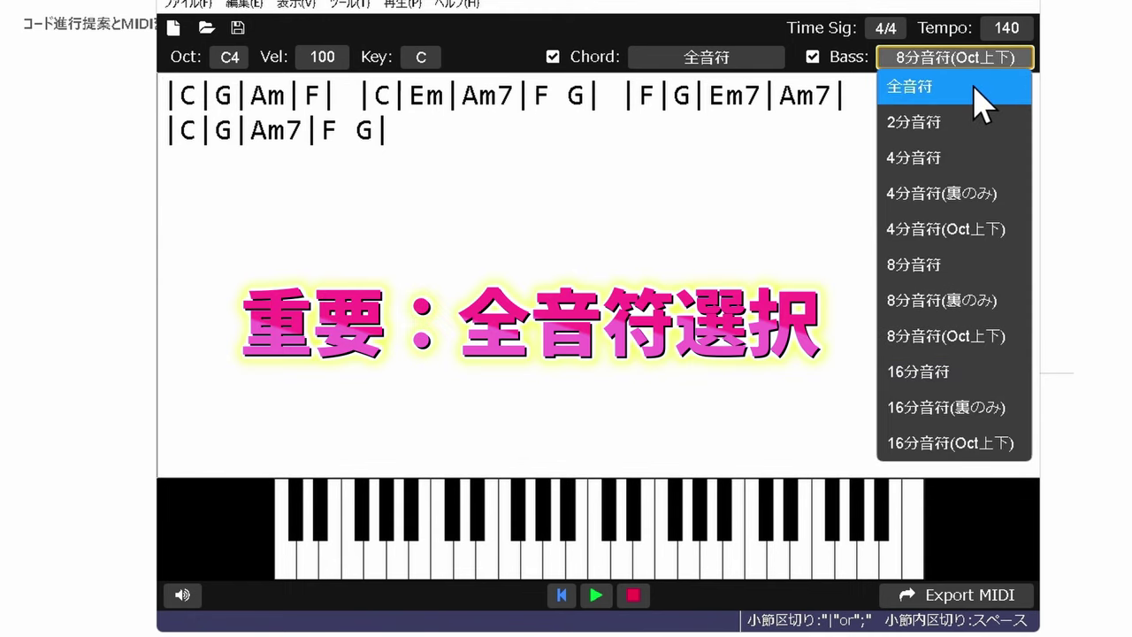
pyautogui.click(975, 88)
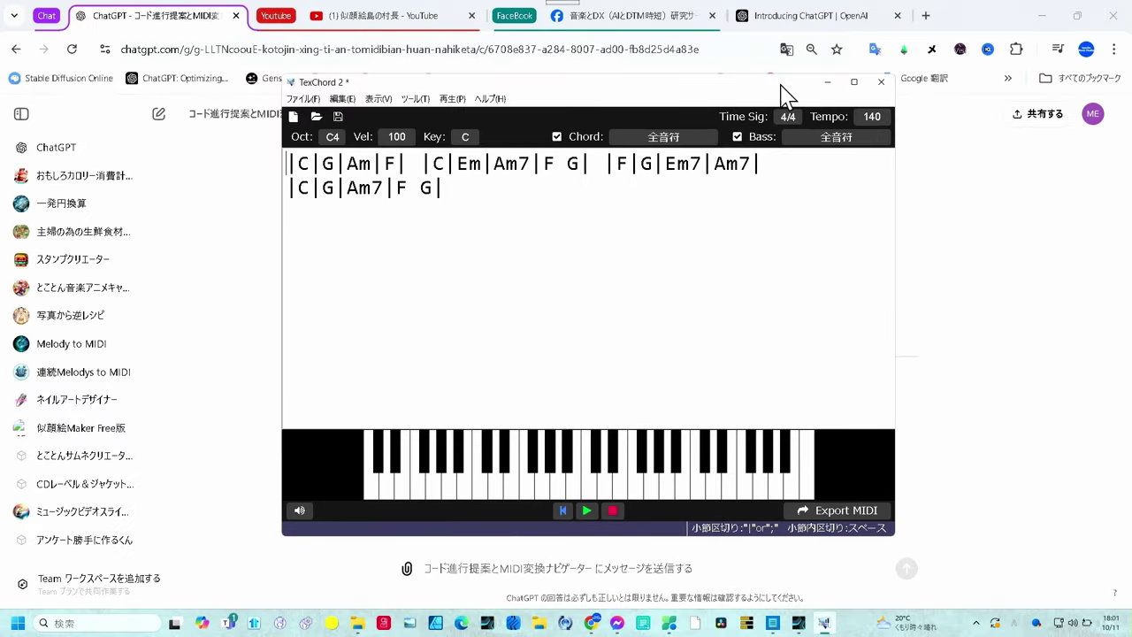
pyautogui.moveTo(782, 89); pyautogui.dragTo(911, 103)
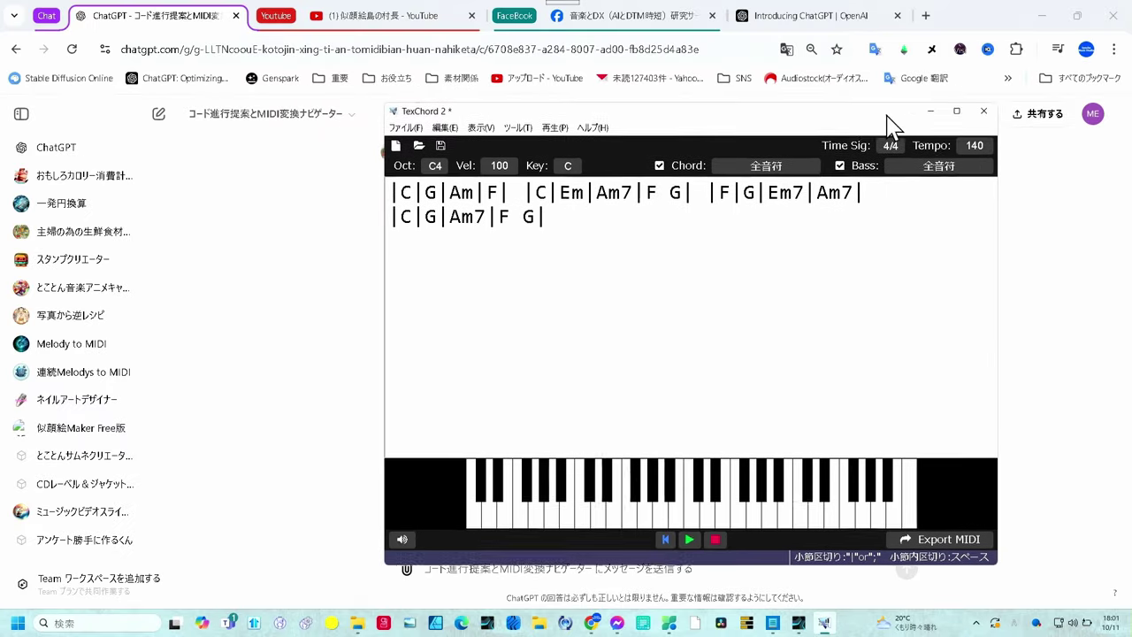
# Drag the TexChord 2 progression as MIDI onto Studio One's chord track at bar 1
pyautogui.click(801, 624)
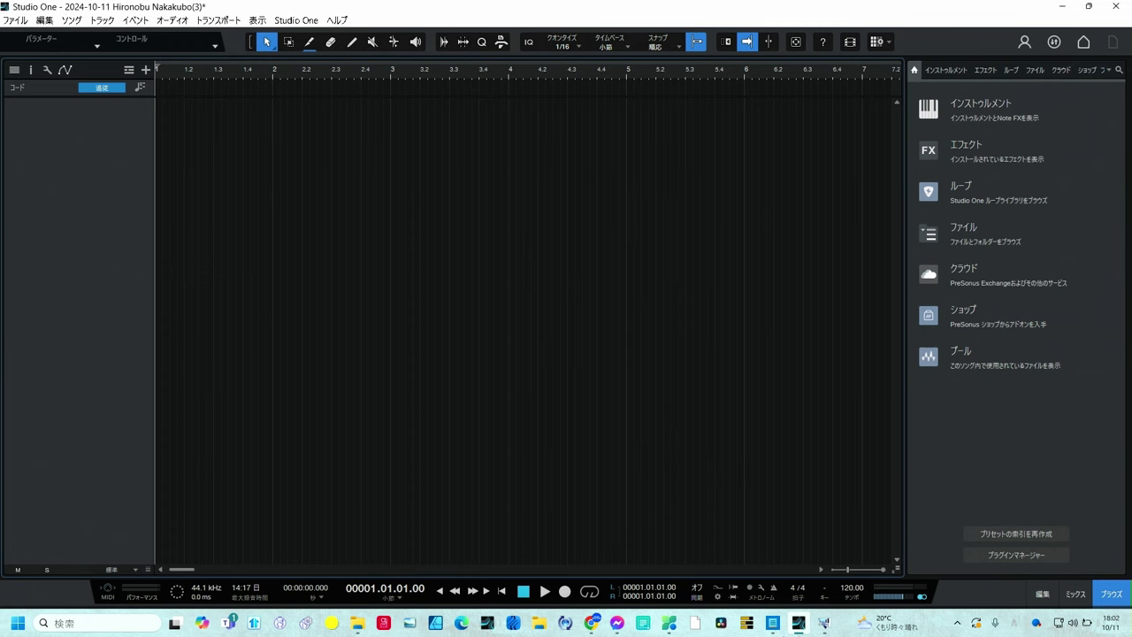
pyautogui.hotkey('alt', 'Tab')
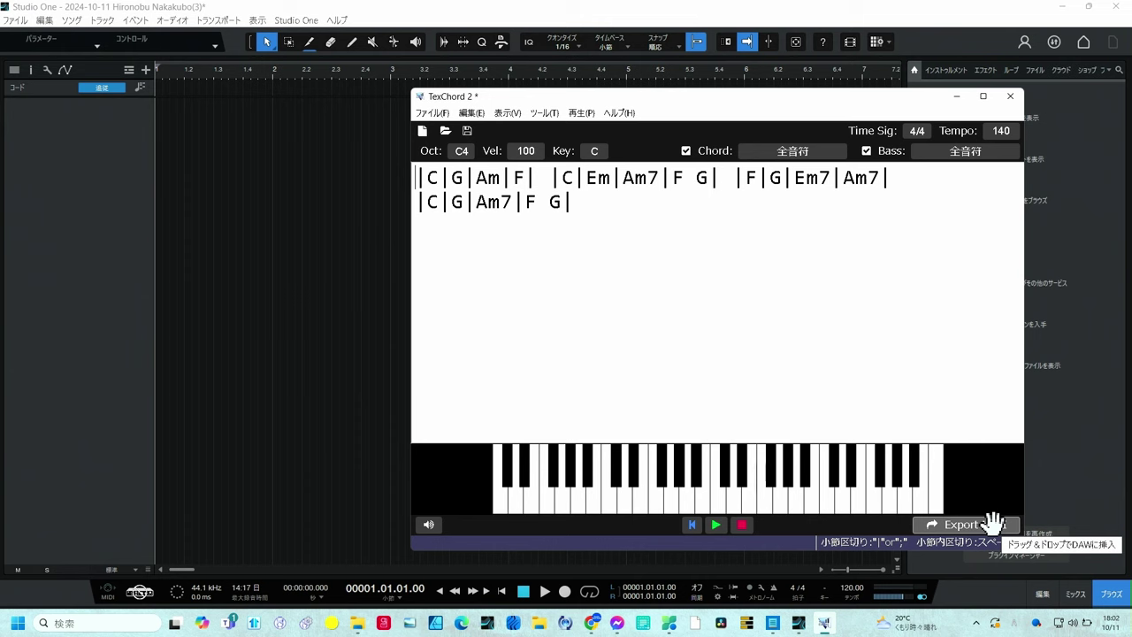
pyautogui.moveTo(993, 522); pyautogui.dragTo(312, 191)
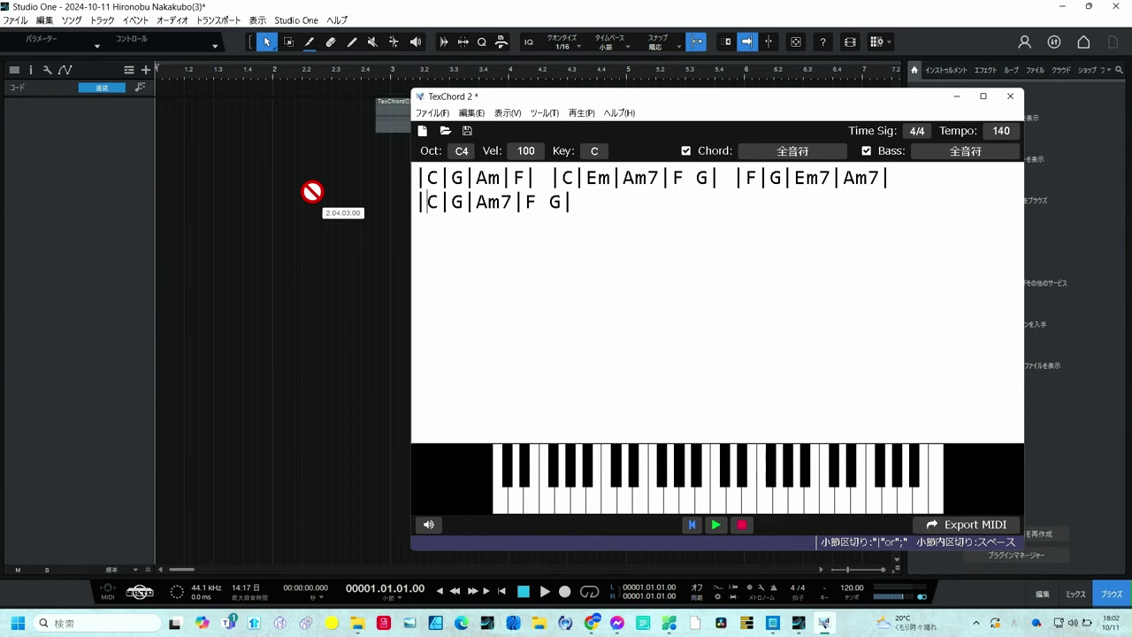
pyautogui.moveTo(312, 191)
pyautogui.mouseDown()
pyautogui.moveTo(183, 83)
pyautogui.moveTo(178, 91)
pyautogui.mouseUp()
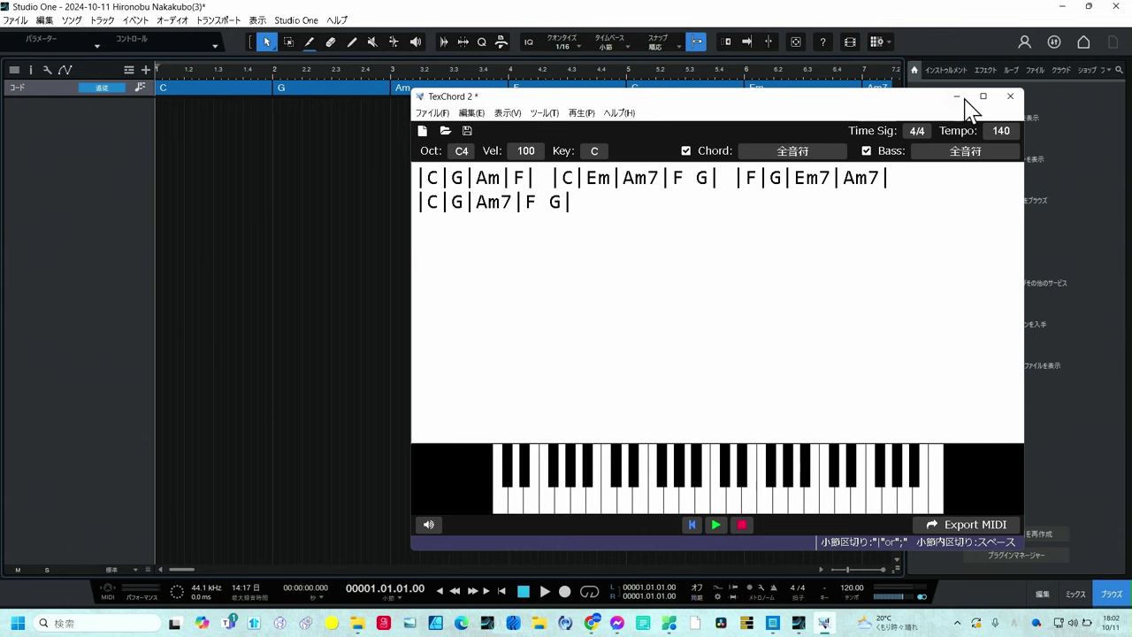
# Close TexChord 2 so the chord track shows the progression through bar 16
pyautogui.click(1010, 96)
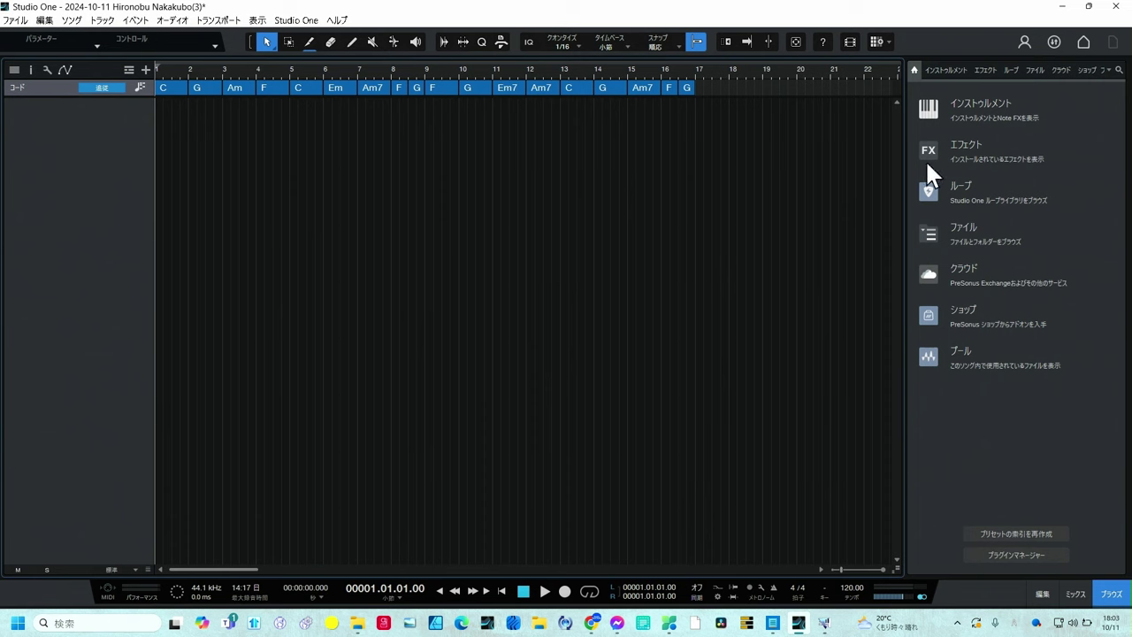
# Find UJAM's VG-AMBER2 under Instruments in the Browser and select its VST3 version
pyautogui.click(939, 110)
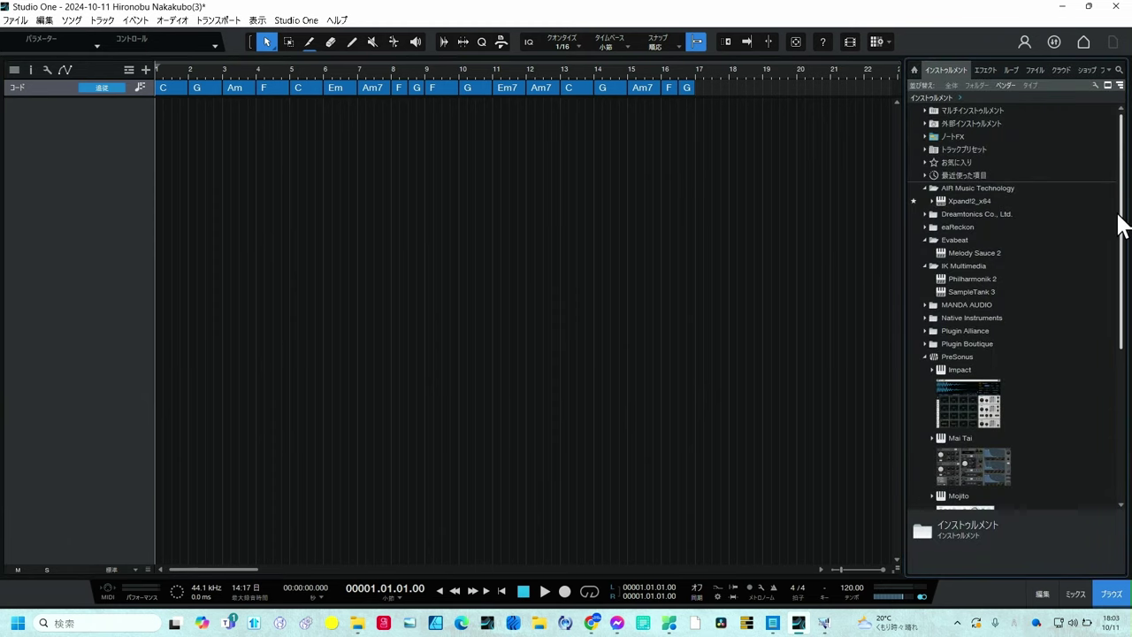
pyautogui.moveTo(1120, 222); pyautogui.dragTo(1120, 371)
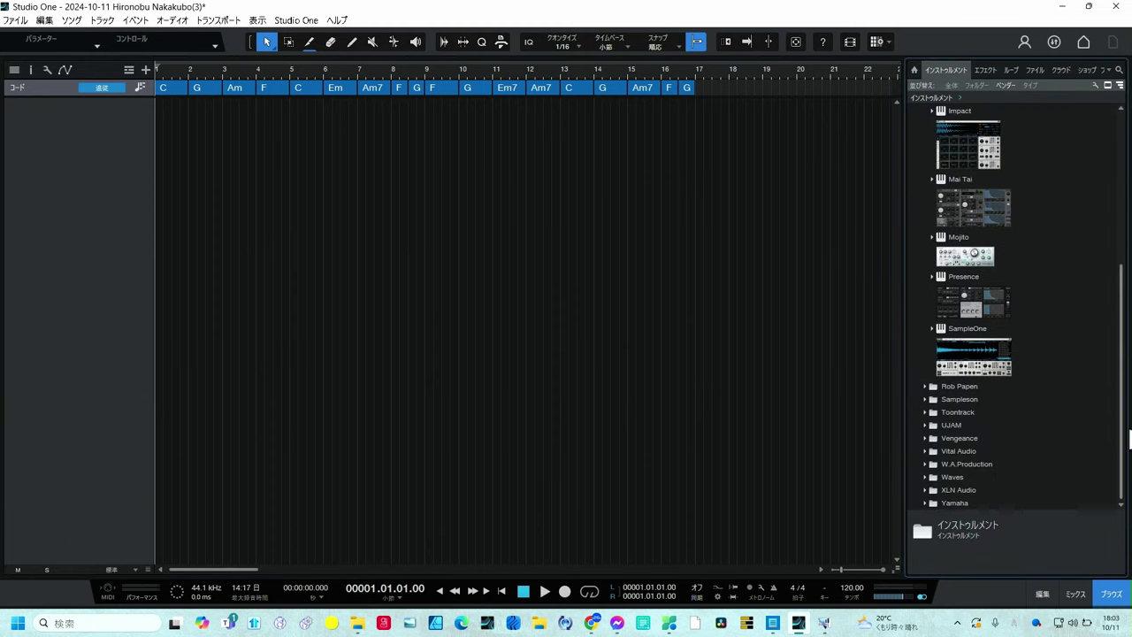
pyautogui.click(926, 425)
pyautogui.scroll(-5, 993, 366)
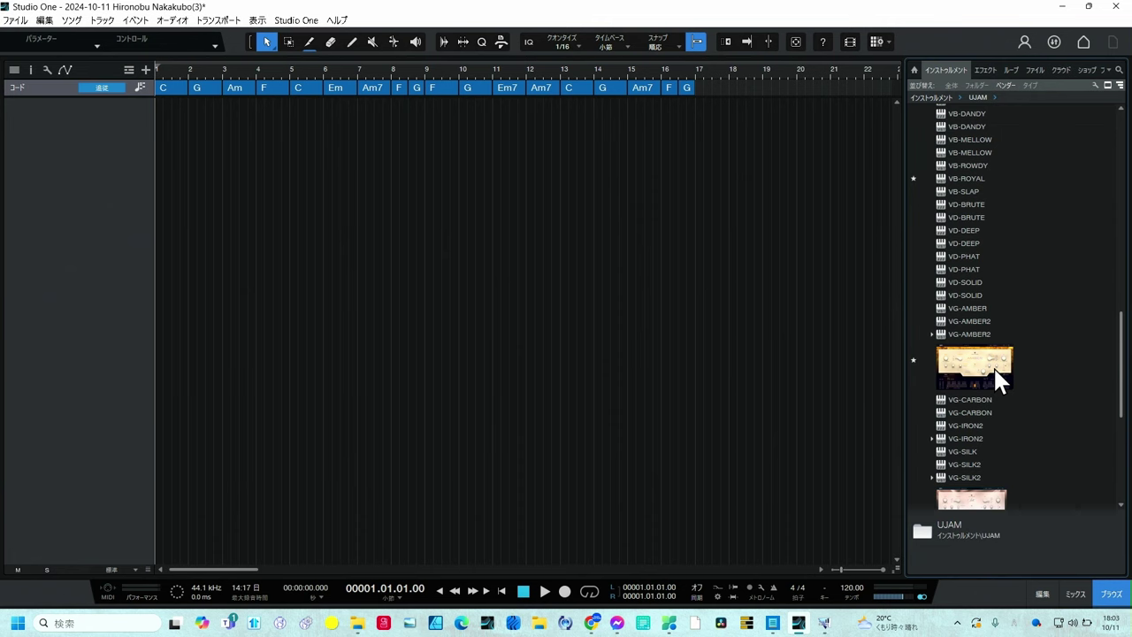
pyautogui.click(993, 366)
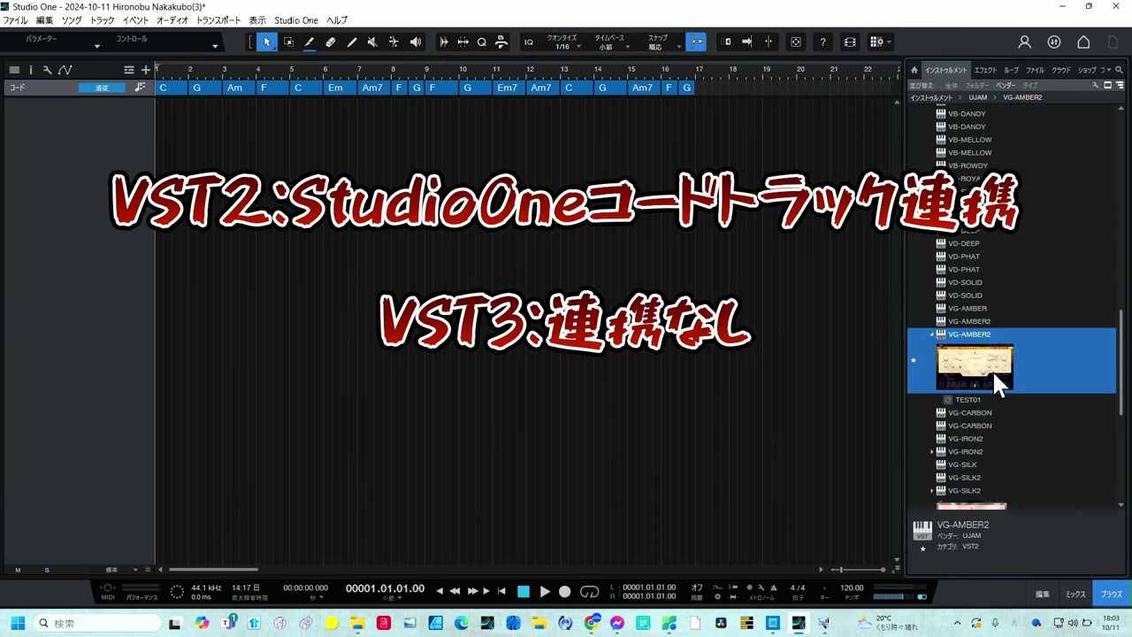
pyautogui.click(987, 321)
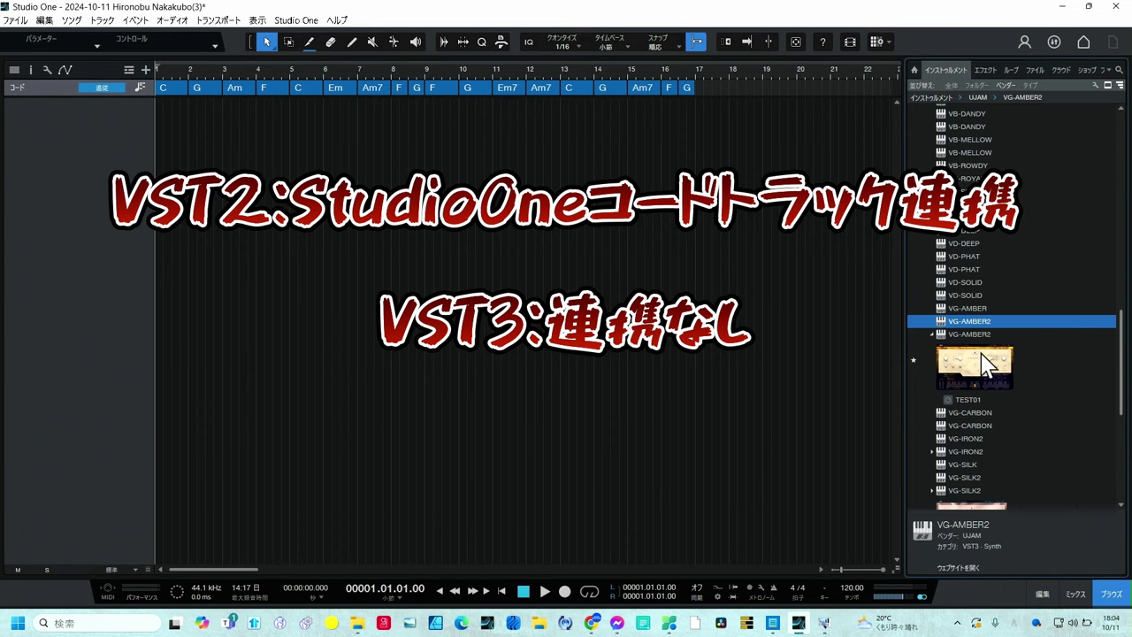
pyautogui.click(983, 353)
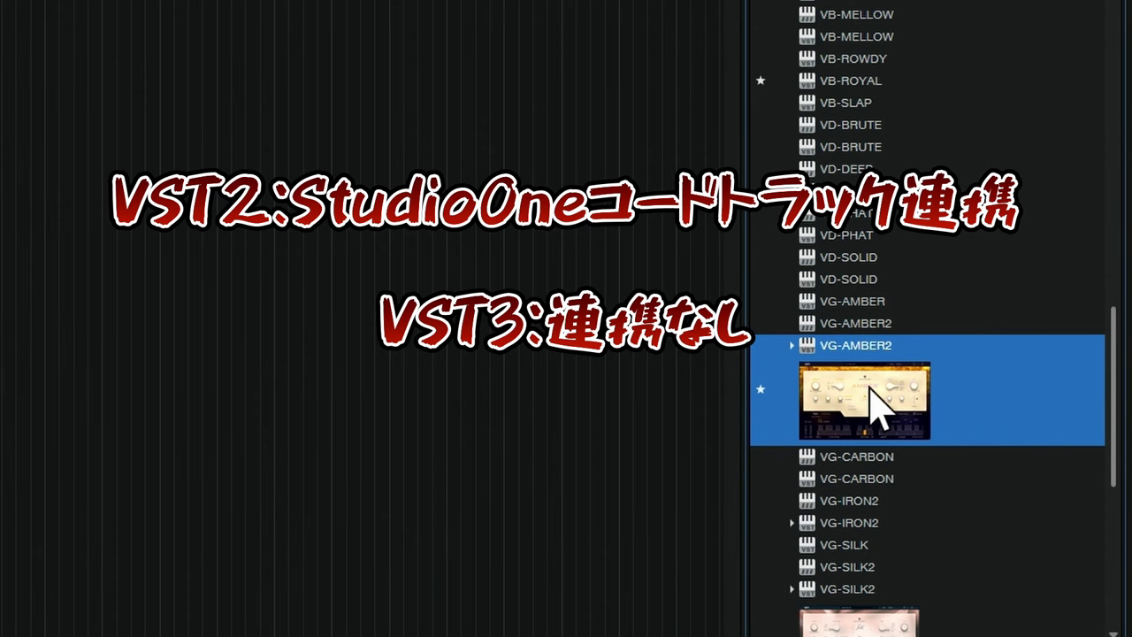
pyautogui.click(851, 331)
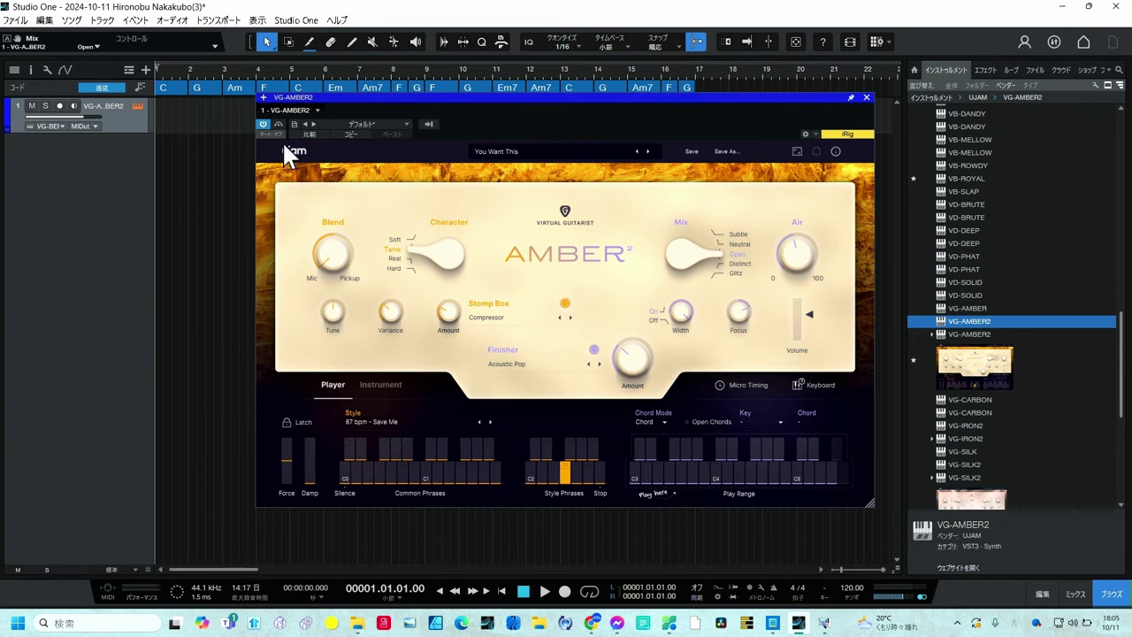
# Copy the chord track events onto VG-AMBER2 as MIDI parts for bars 1–17, then close Amber 2
pyautogui.moveTo(390, 108); pyautogui.dragTo(377, 236)
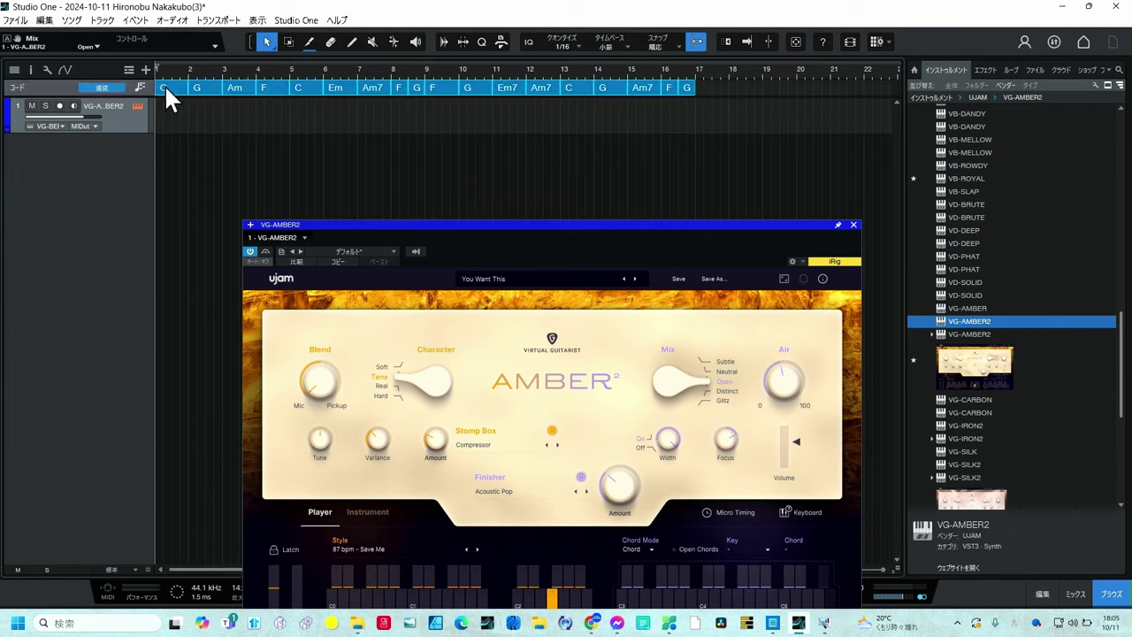
pyautogui.moveTo(165, 87); pyautogui.dragTo(169, 108)
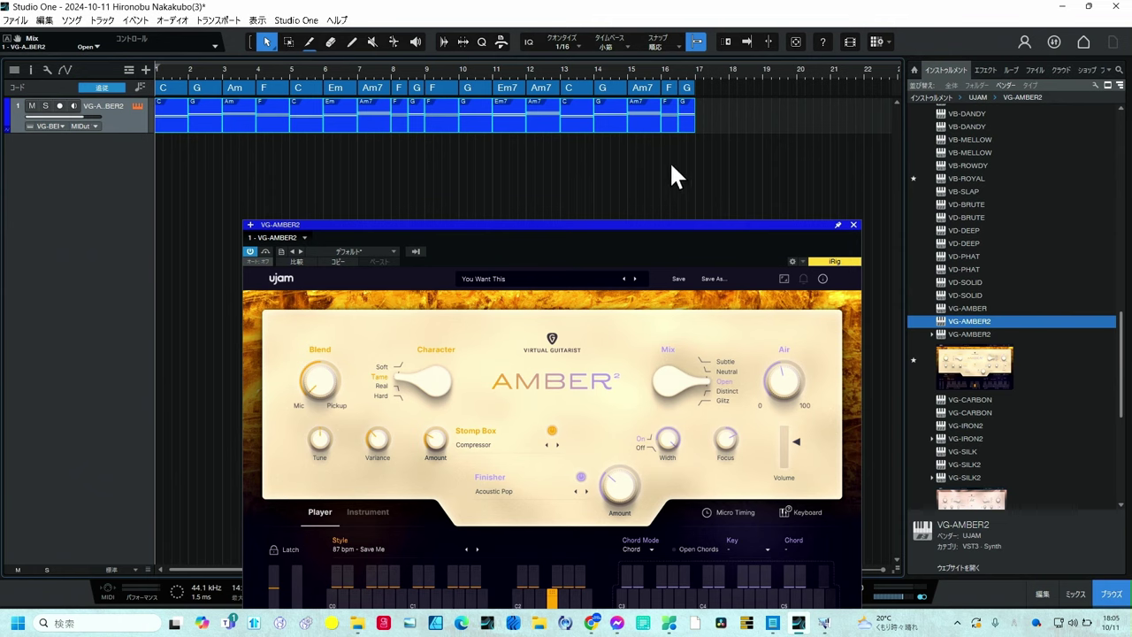
pyautogui.moveTo(682, 226); pyautogui.dragTo(666, 149)
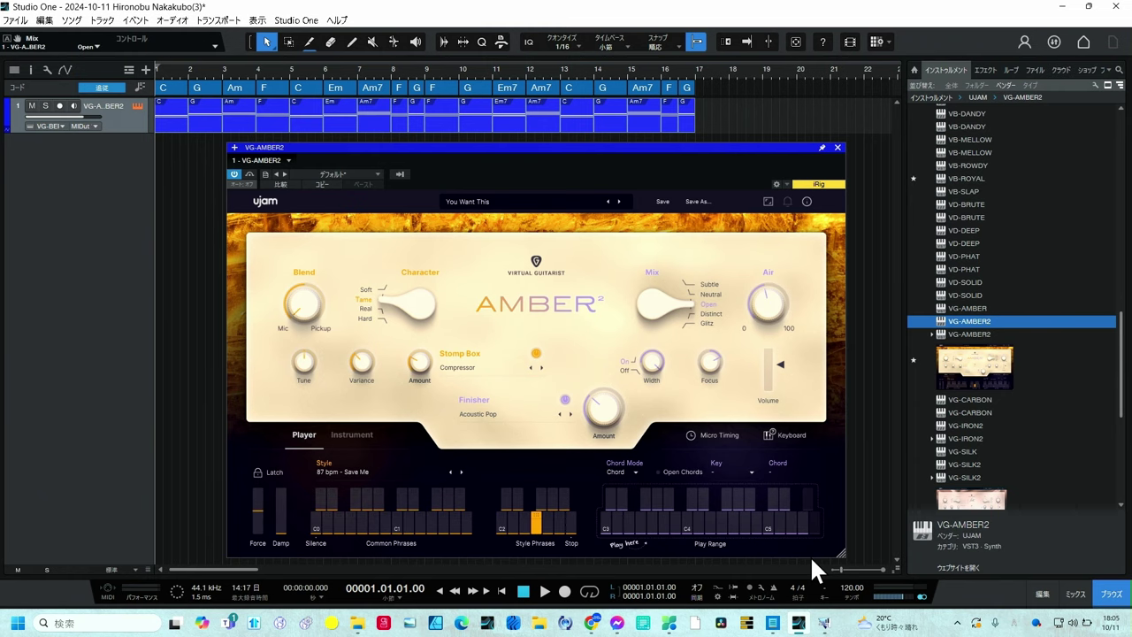
pyautogui.click(839, 147)
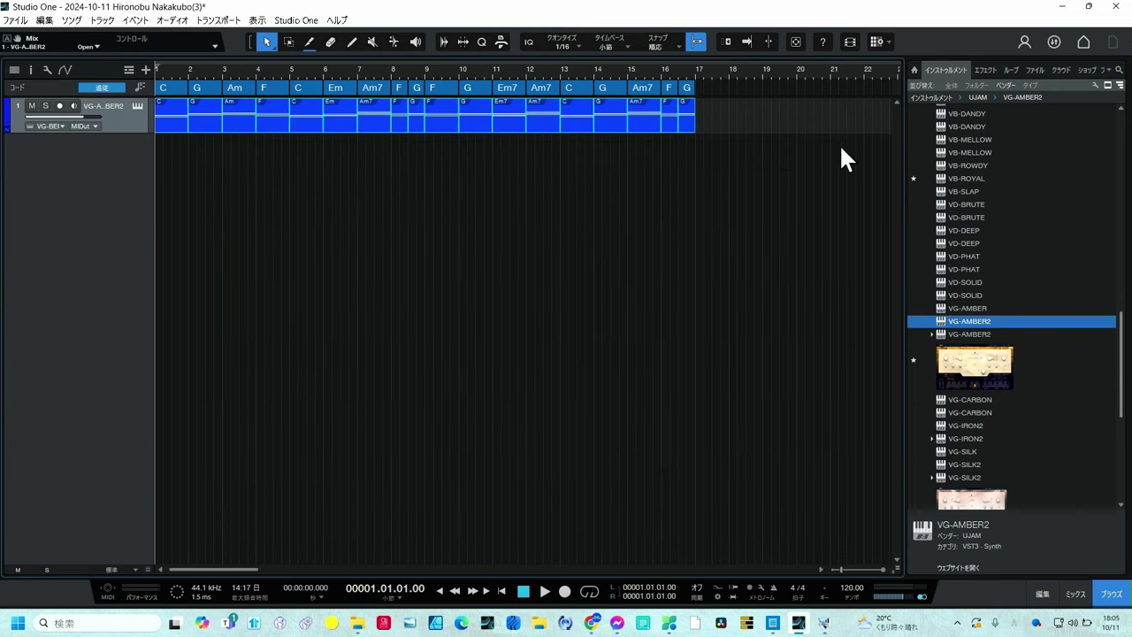
# Add a C3 note in bar 5 of the guitar chord part, test octave shifts, and play it back
pyautogui.doubleClick(444, 131)
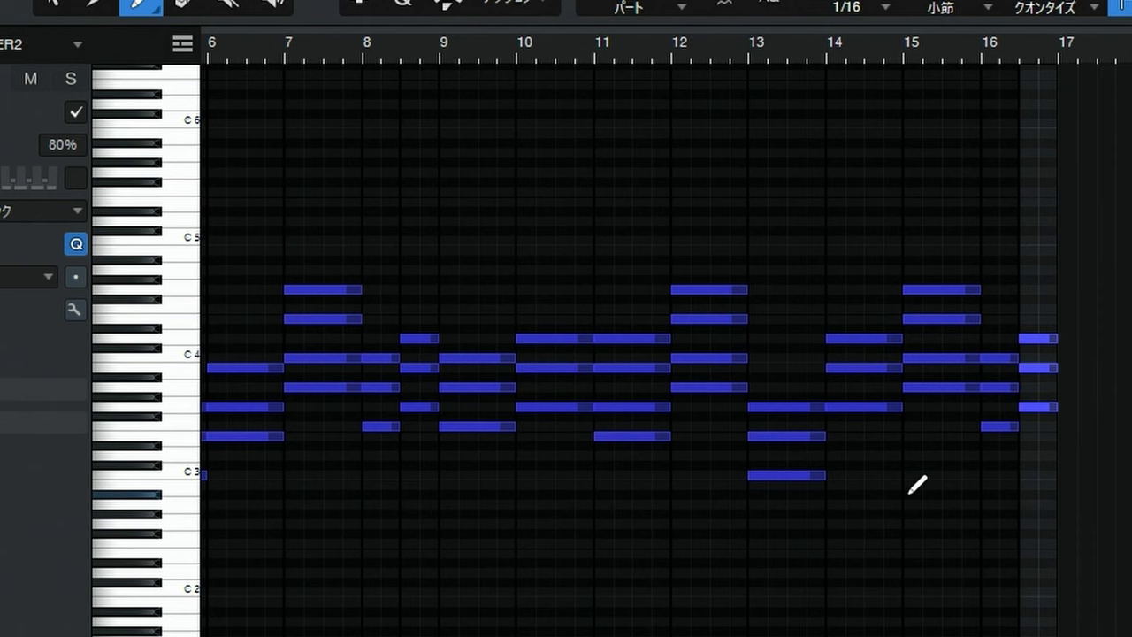
pyautogui.click(70, 14)
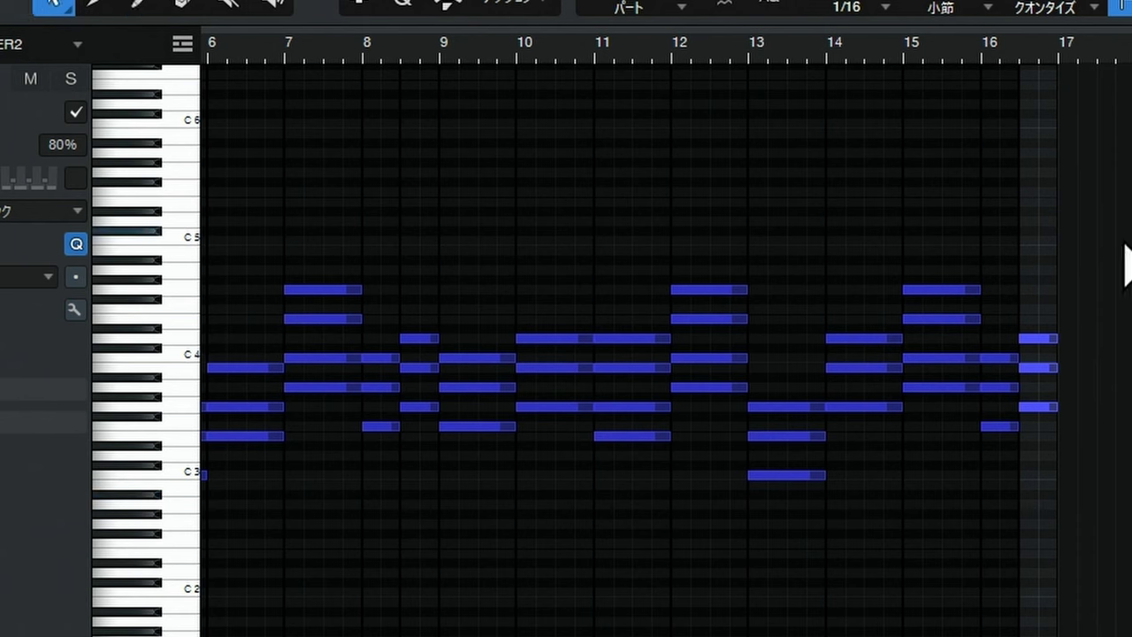
pyautogui.moveTo(1120, 227)
pyautogui.mouseDown()
pyautogui.moveTo(801, 501)
pyautogui.moveTo(191, 518)
pyautogui.moveTo(0, 547)
pyautogui.moveTo(9, 553)
pyautogui.mouseUp()
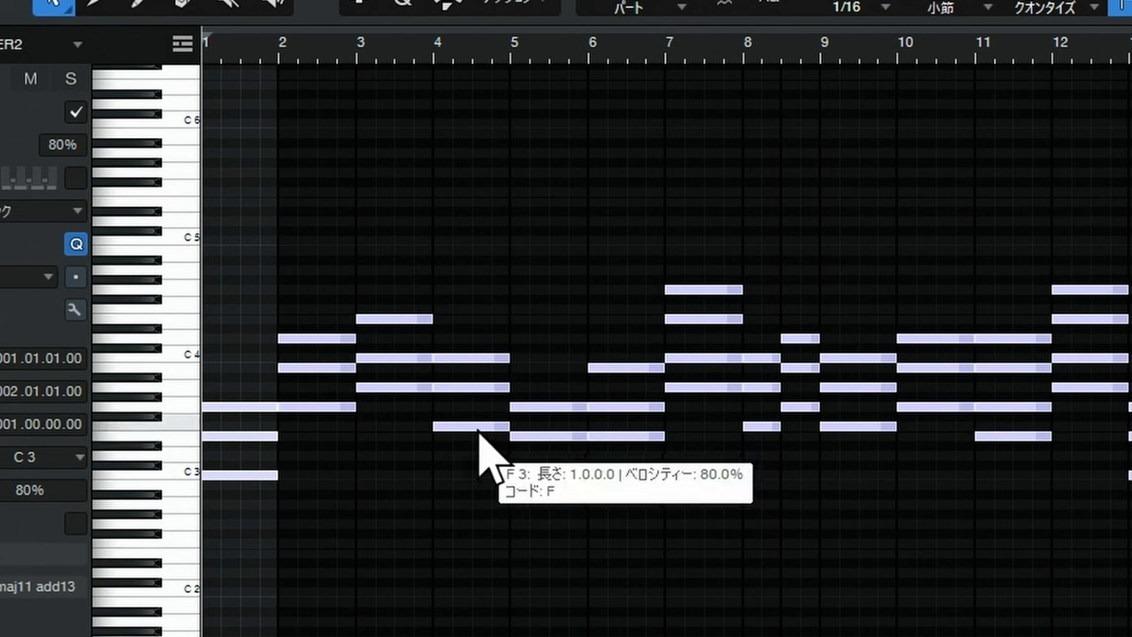
pyautogui.hotkey('ctrl', 'z')
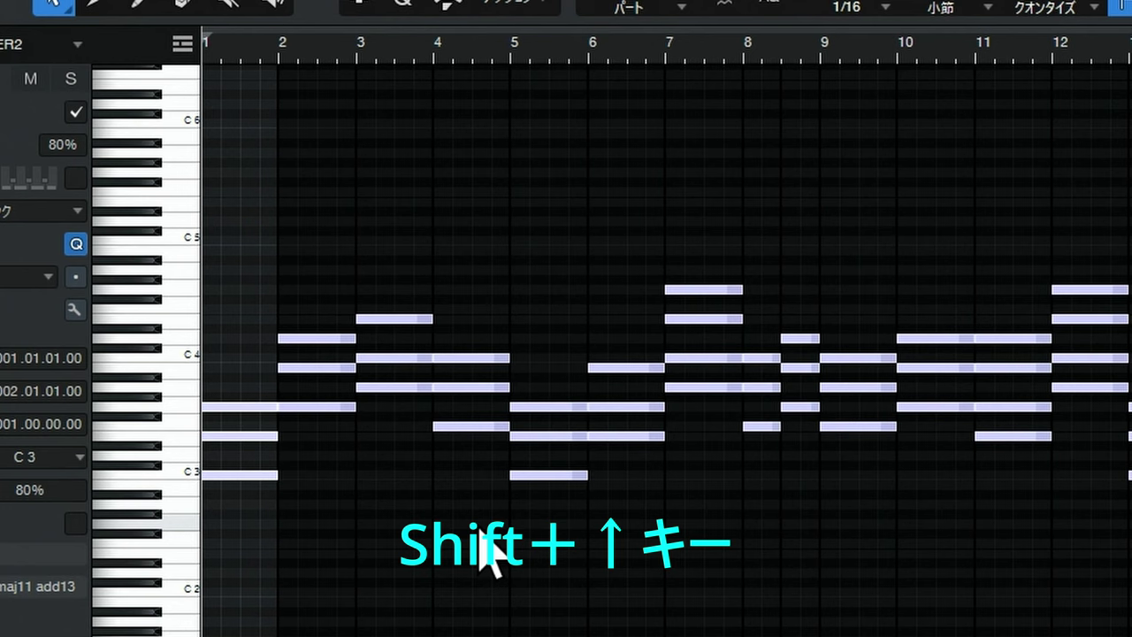
pyautogui.hotkey('shift', 'Up')
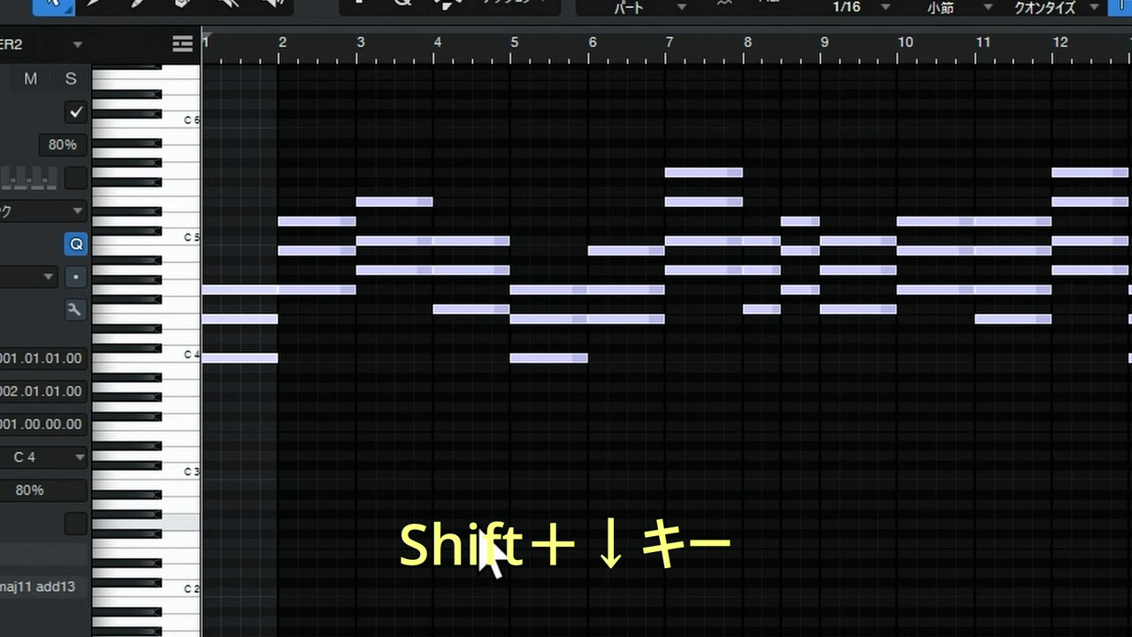
pyautogui.hotkey('shift', 'Down')
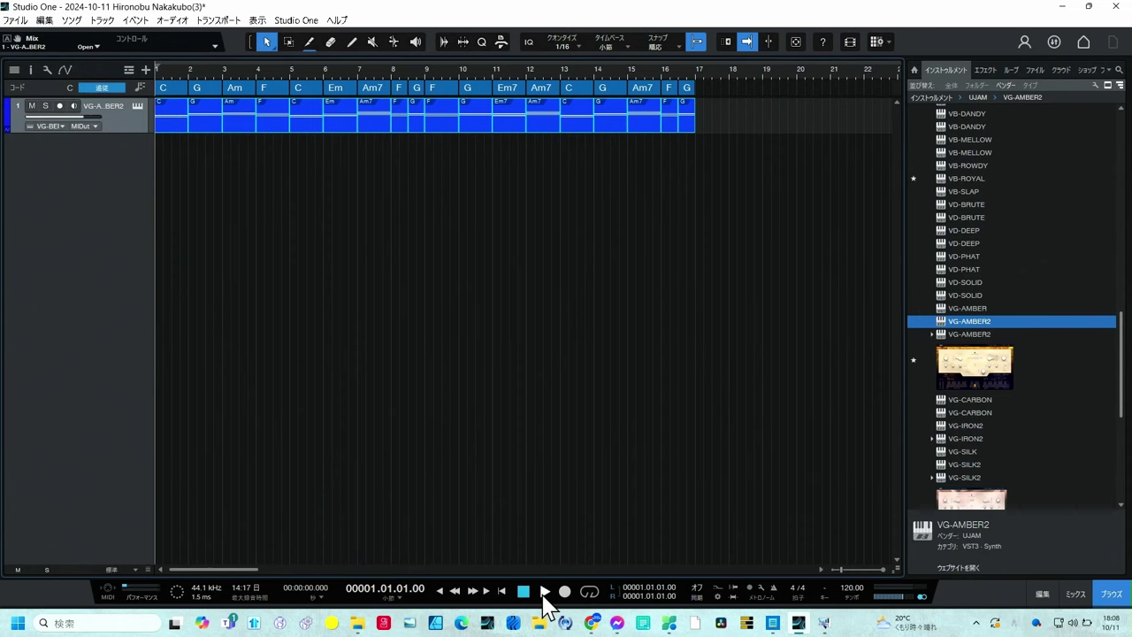
pyautogui.click(544, 591)
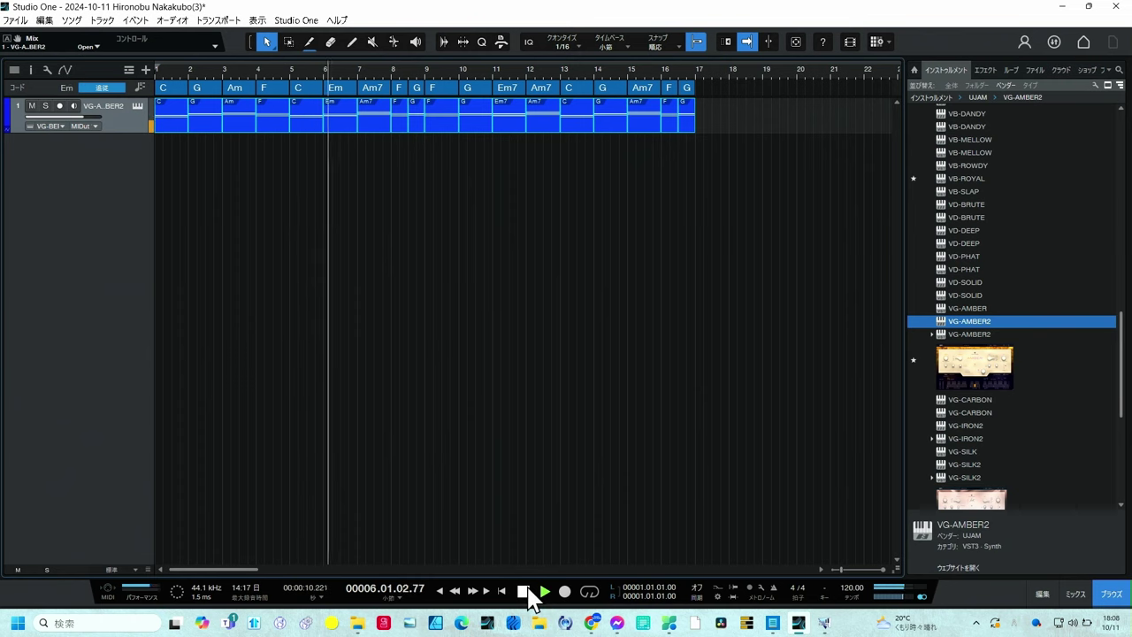
# Stop playback near bar 6 and reopen the VG-AMBER2 Amber 2 plugin window
pyautogui.click(523, 591)
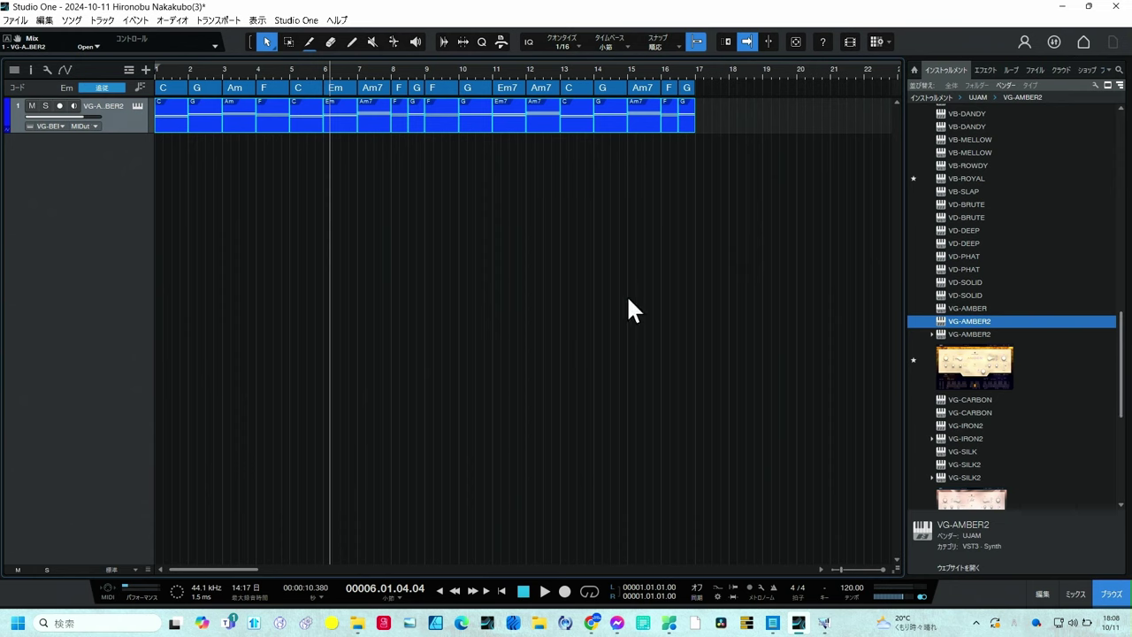
pyautogui.click(138, 105)
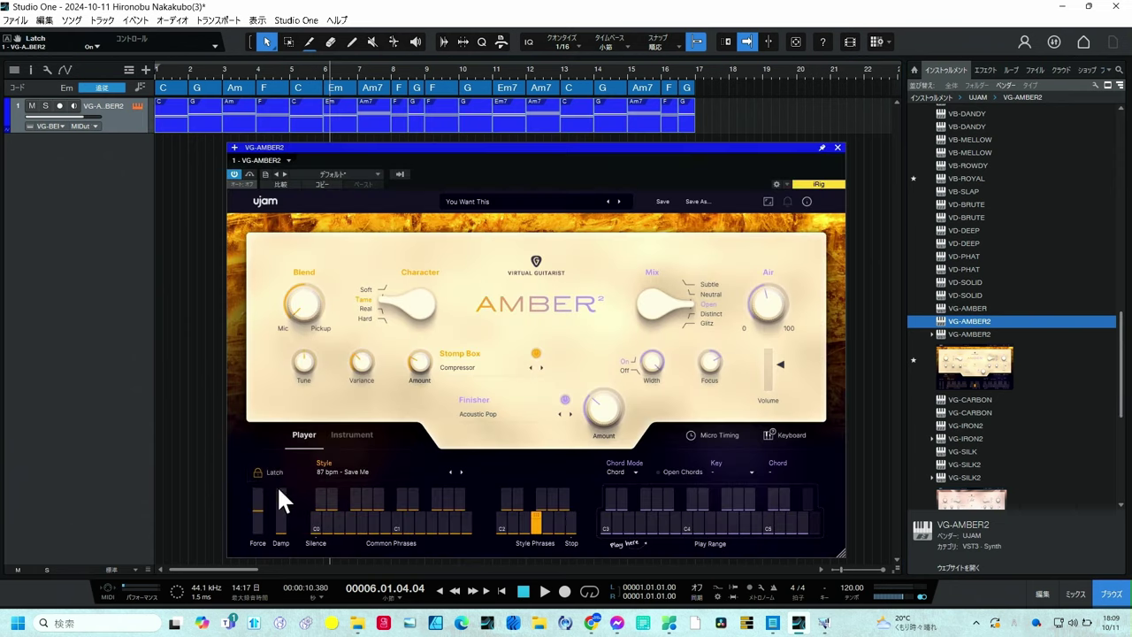
# Step Amber 2's style from 91 bpm - Soar to '112 bpm - Be With Me', then close the plugin
pyautogui.click(653, 523)
pyautogui.click(459, 491)
pyautogui.click(461, 470)
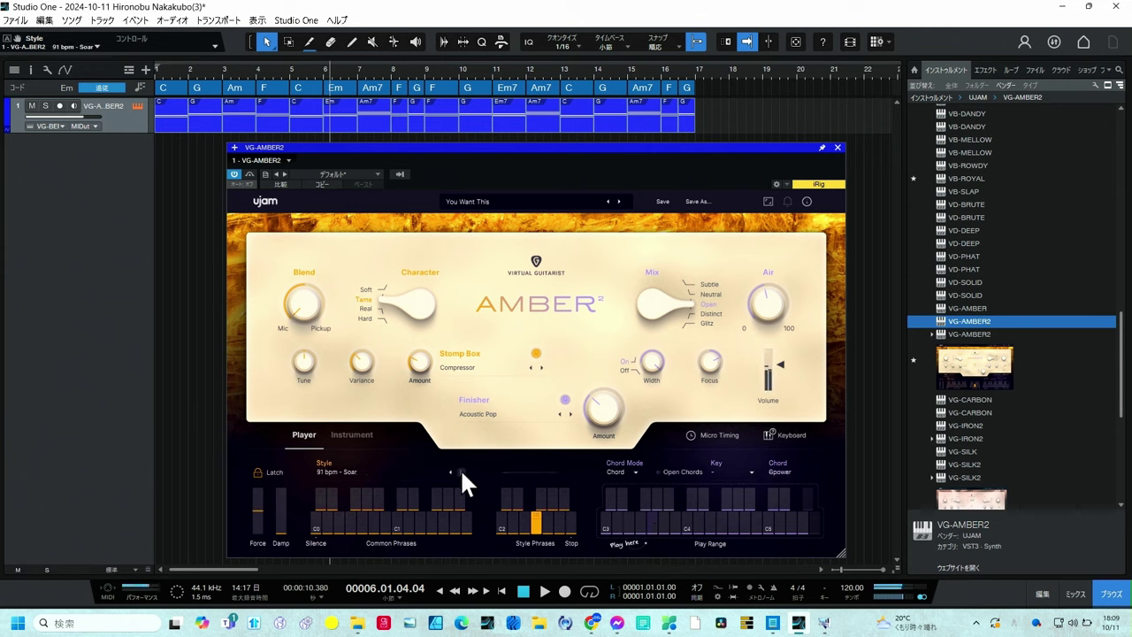
pyautogui.click(460, 469)
pyautogui.click(460, 470)
pyautogui.click(460, 470)
pyautogui.click(460, 470)
pyautogui.click(460, 469)
pyautogui.click(460, 470)
pyautogui.click(837, 148)
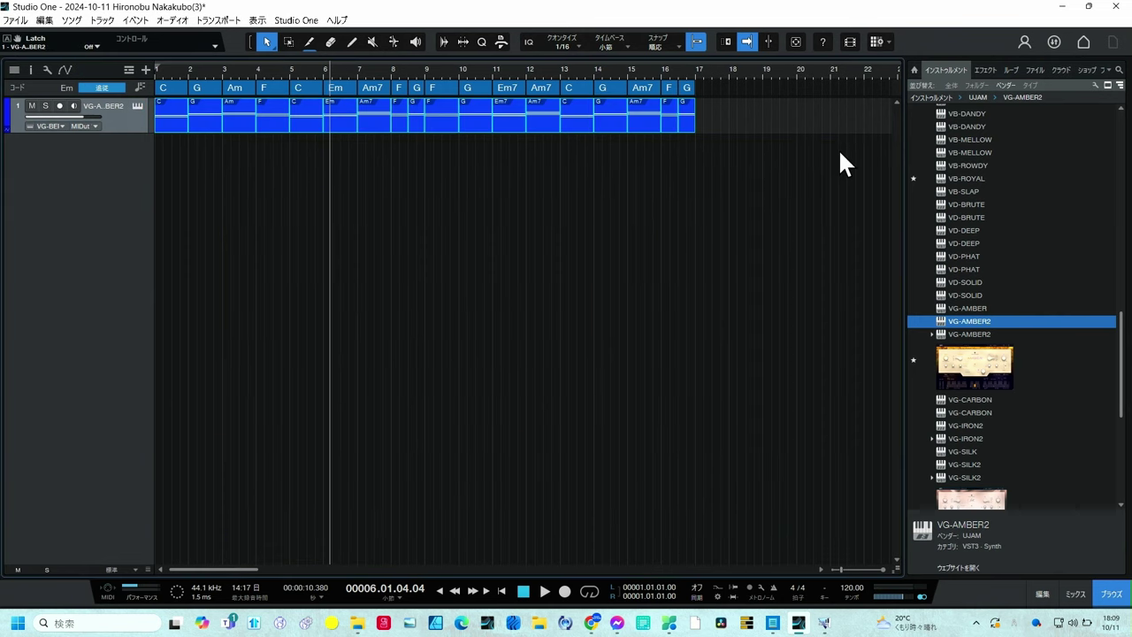
pyautogui.scroll(-2, 1046, 323)
# Scroll the instruments list to the UJAM folder to find BM-KANDY
pyautogui.scroll(-2, 1047, 321)
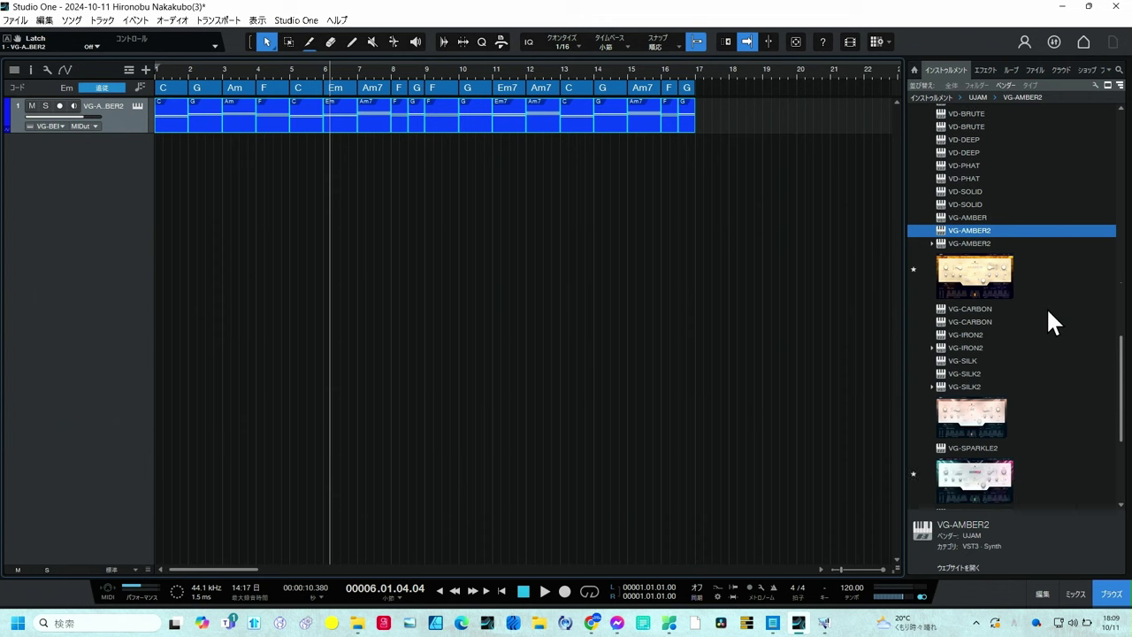
pyautogui.scroll(-2, 1042, 319)
pyautogui.scroll(2, 1031, 302)
pyautogui.scroll(2, 1030, 301)
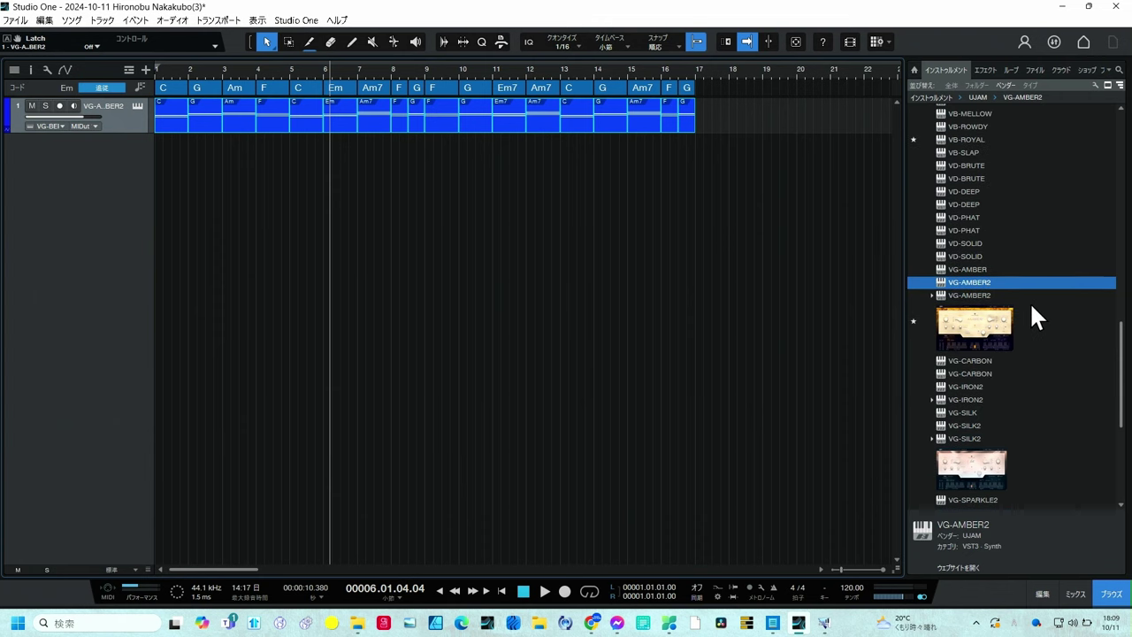
pyautogui.scroll(5, 1024, 300)
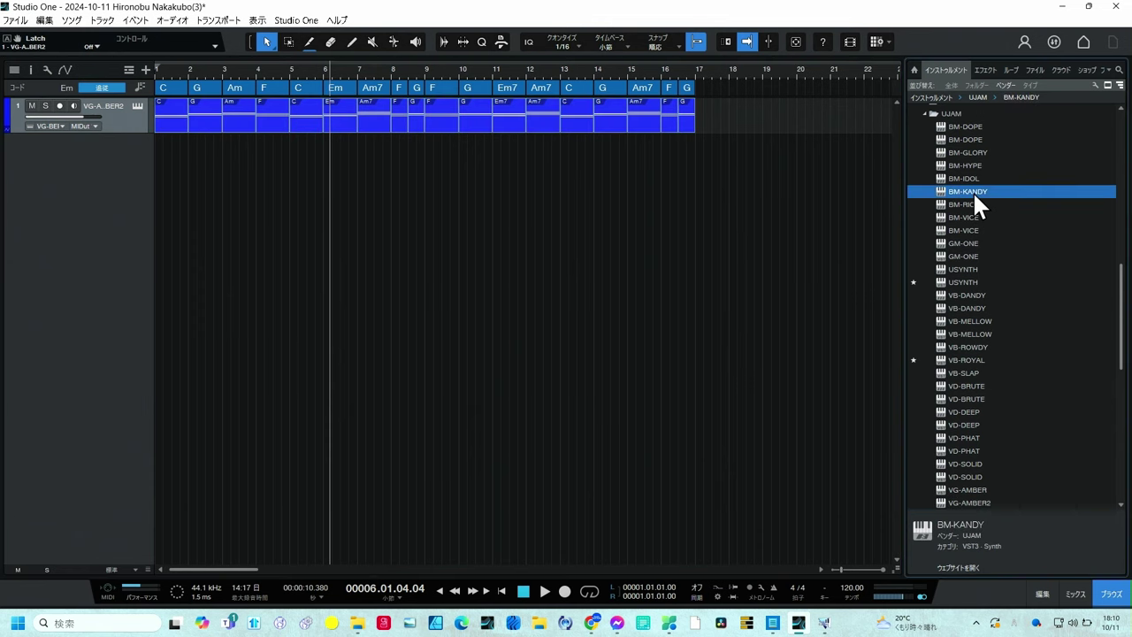
# Load BM-KANDY as a new track, audition its patterns, and place the 124 bpm Perplex beat at bar 1
pyautogui.moveTo(973, 191); pyautogui.dragTo(79, 192)
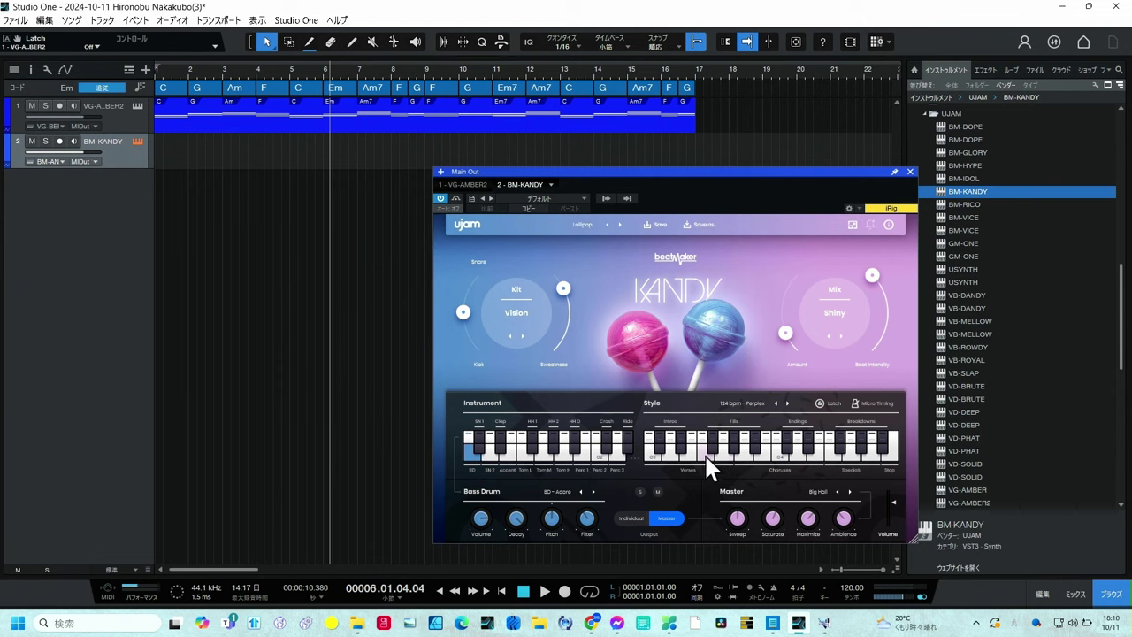
pyautogui.click(704, 453)
pyautogui.click(728, 451)
pyautogui.click(723, 440)
pyautogui.moveTo(724, 447); pyautogui.dragTo(215, 294)
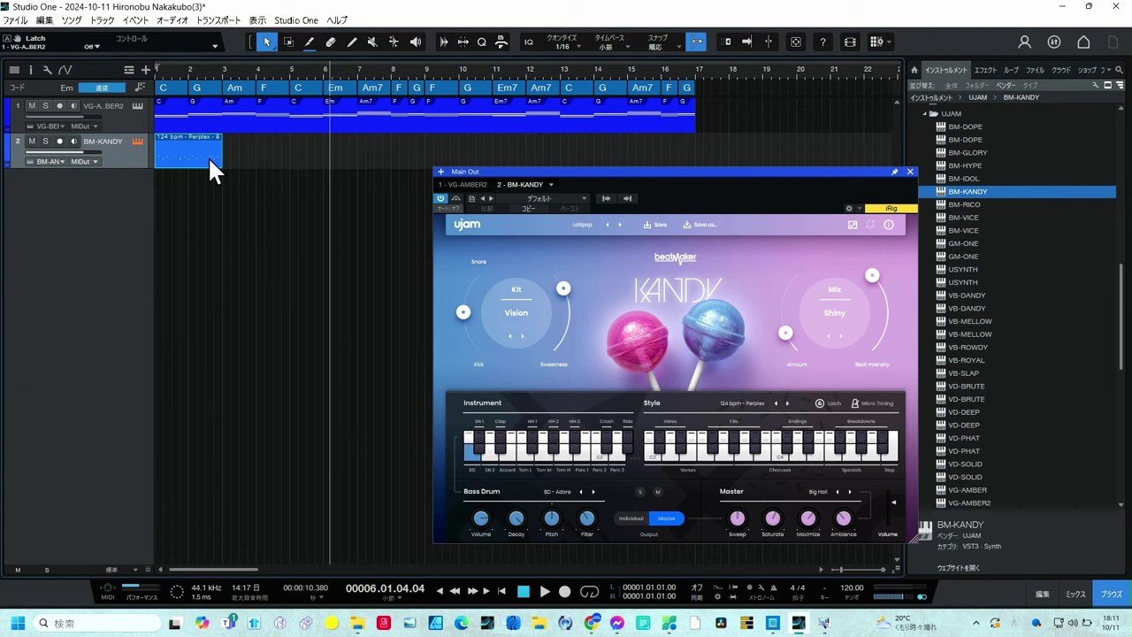
# Duplicate the Perplex beat clip so the drums fill the track through bar 16
pyautogui.press('d')
pyautogui.press('d')
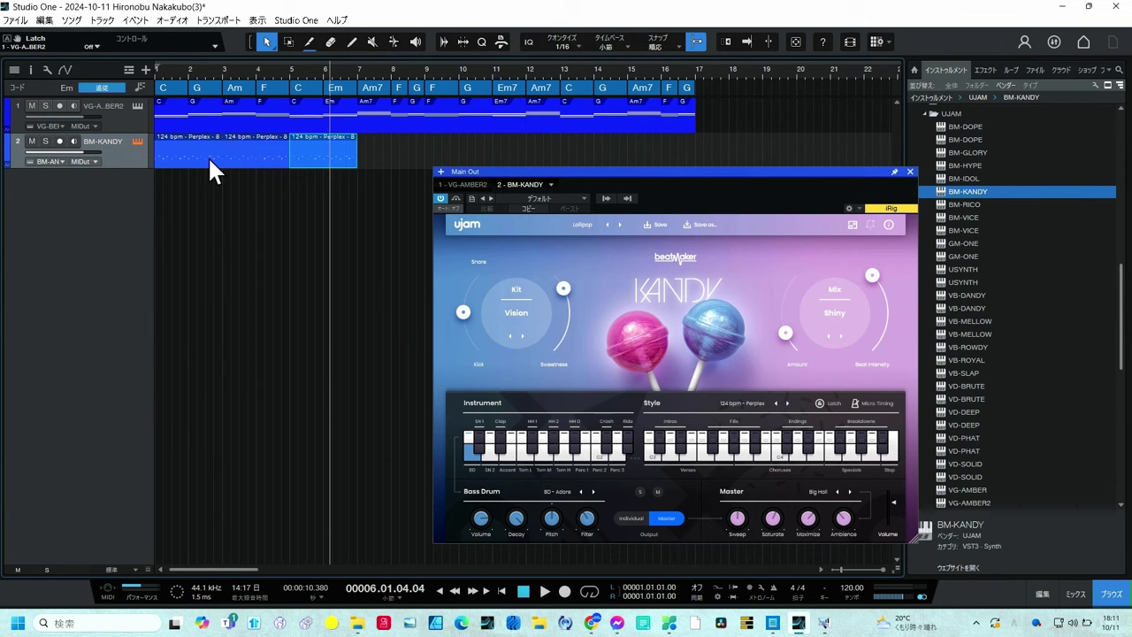
pyautogui.press('d')
pyautogui.press('d')
pyautogui.press('d')
pyautogui.press('d')
pyautogui.press('d')
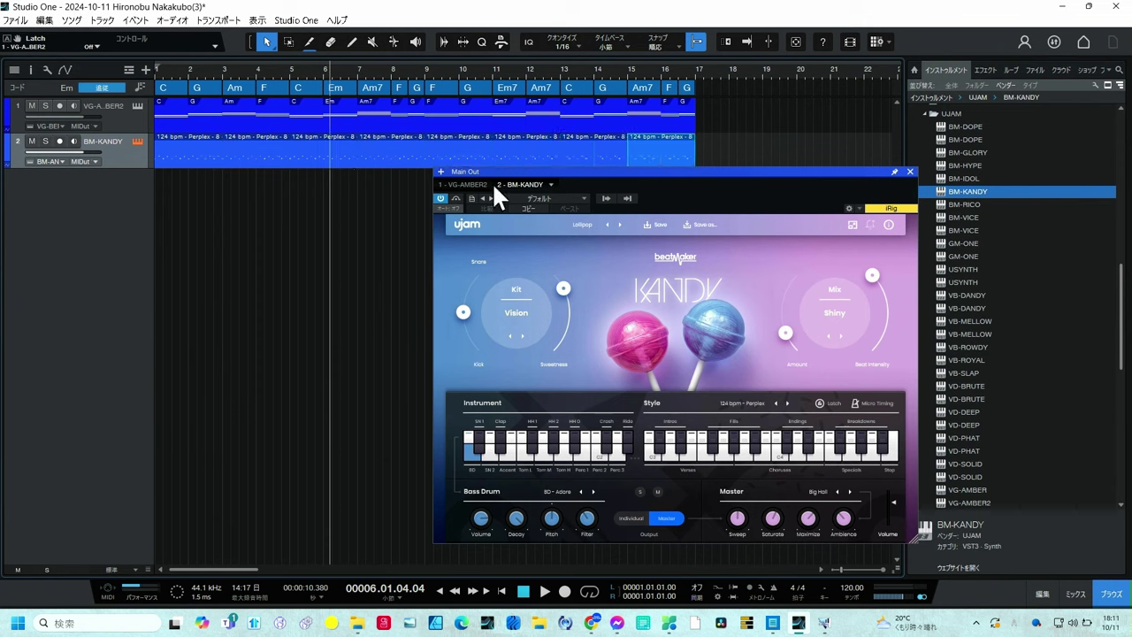
pyautogui.moveTo(514, 171); pyautogui.dragTo(503, 290)
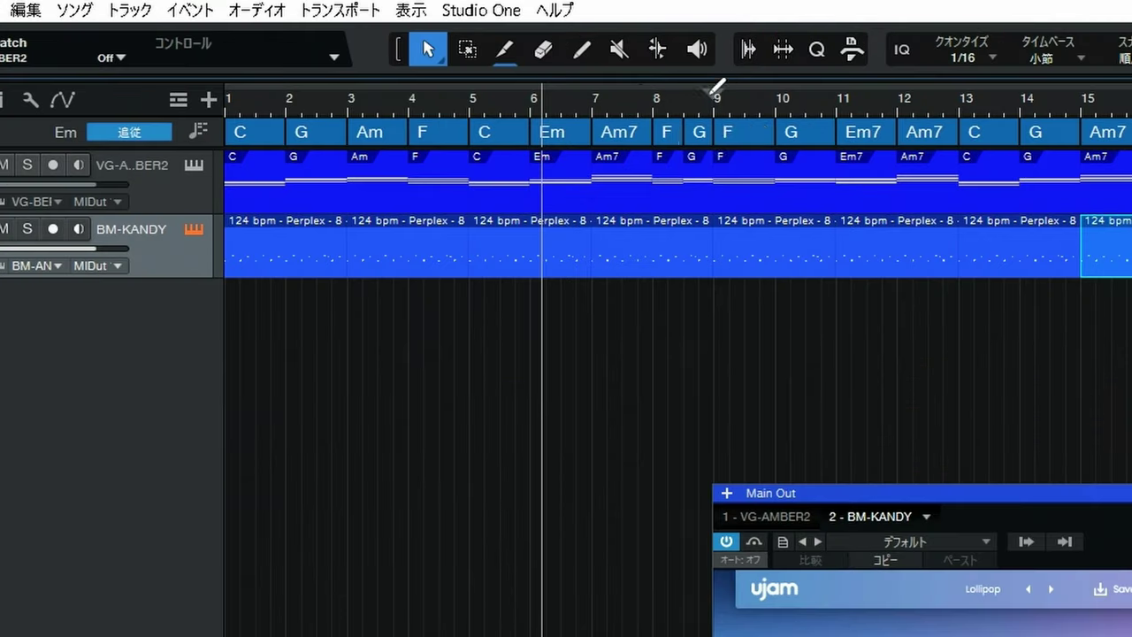
# Export bars 1–9 as a Wave 16-bit, 44.1 kHz Mixdown file
pyautogui.moveTo(428, 69); pyautogui.dragTo(337, 70)
pyautogui.moveTo(546, 105)
pyautogui.mouseDown()
pyautogui.moveTo(135, 155)
pyautogui.moveTo(138, 177)
pyautogui.mouseUp()
pyautogui.click(81, 10)
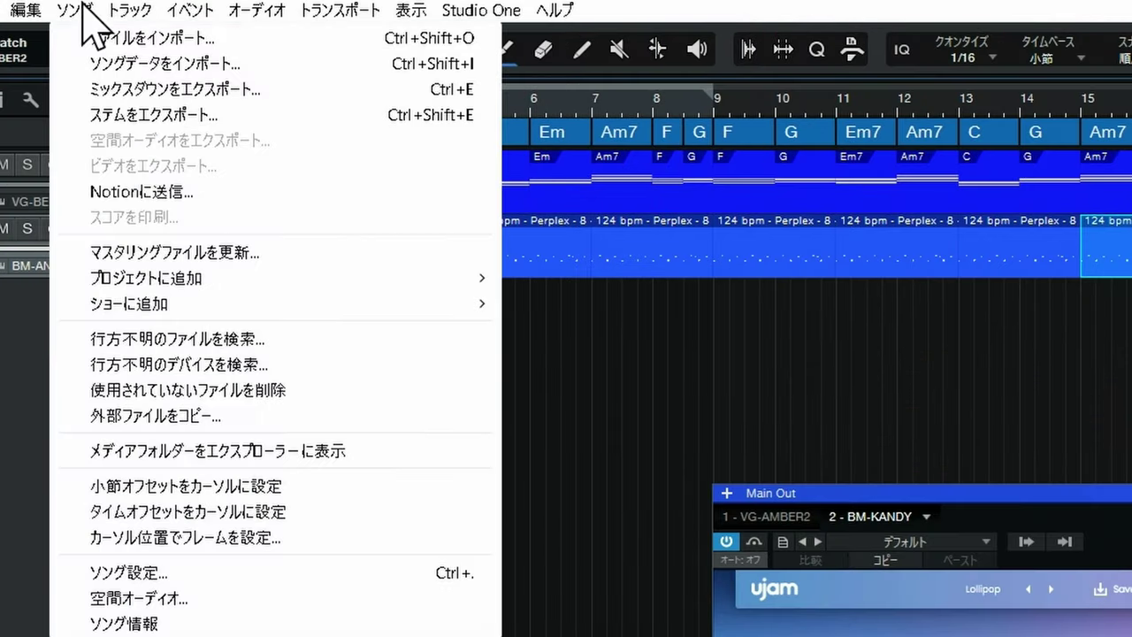
pyautogui.click(103, 90)
pyautogui.click(716, 80)
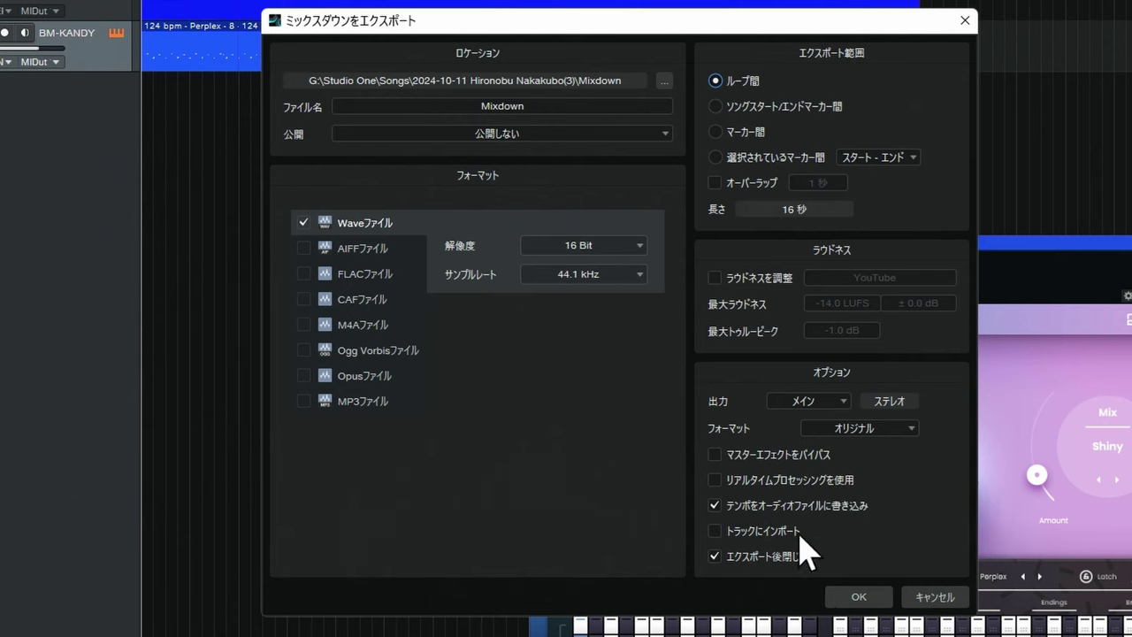
pyautogui.click(857, 598)
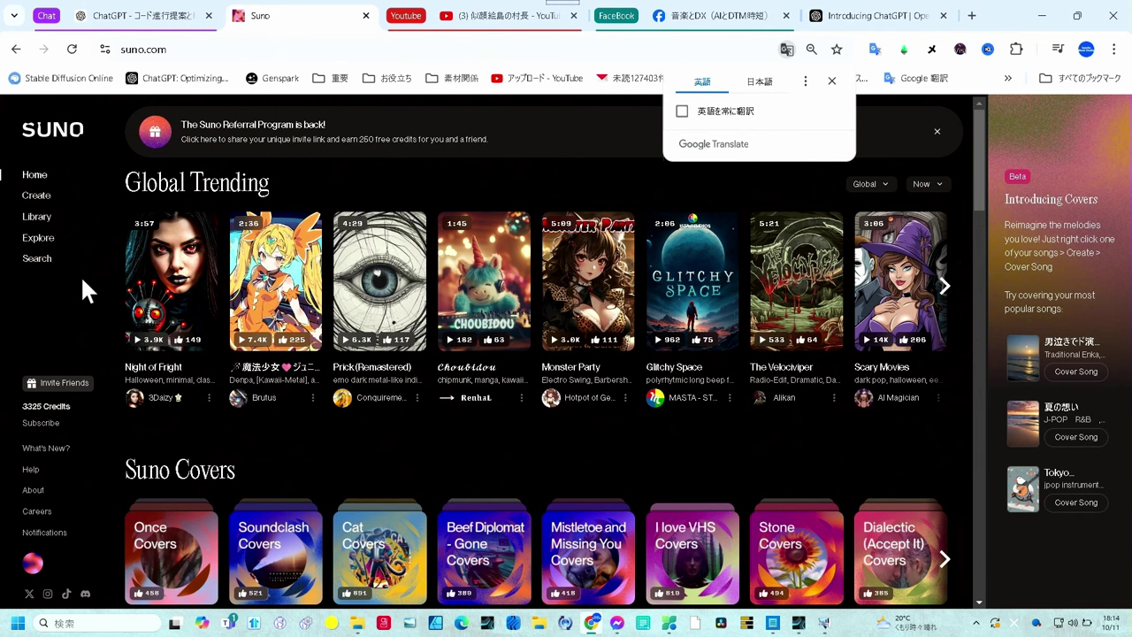
# Upload Mixdown.wav from the computer into Suno's Upload Audio dialog
pyautogui.click(53, 205)
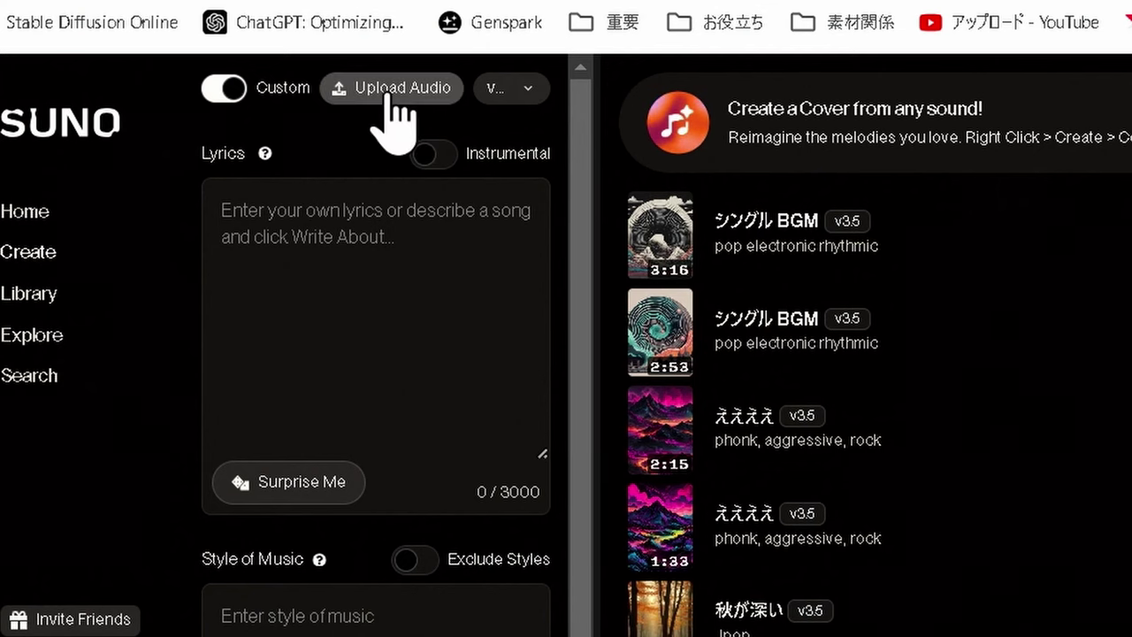
pyautogui.click(389, 92)
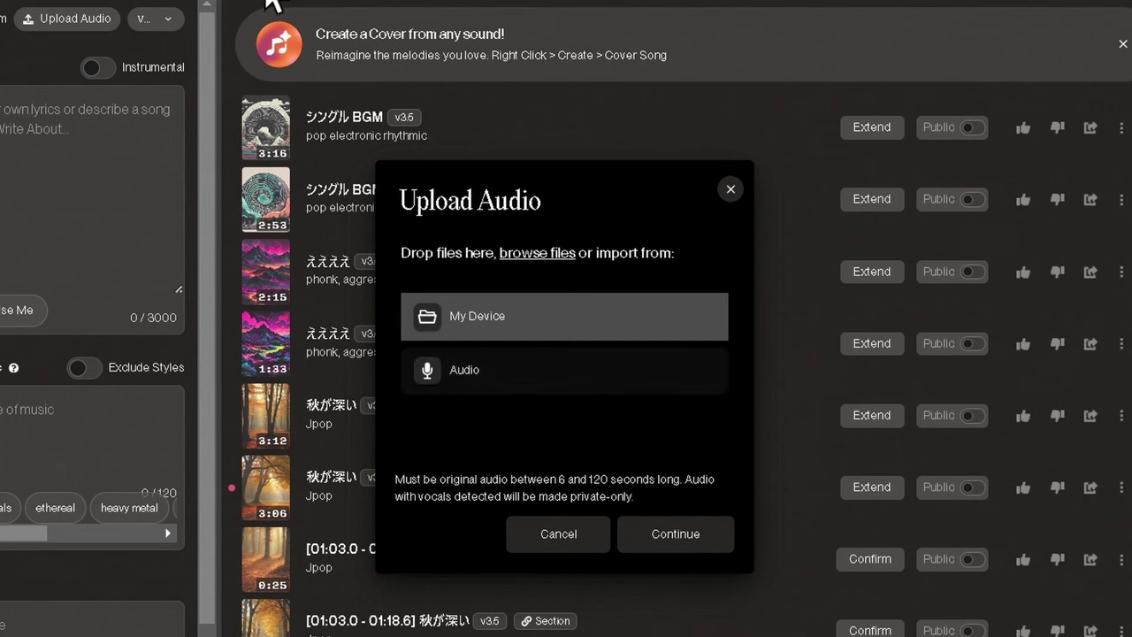
pyautogui.click(478, 316)
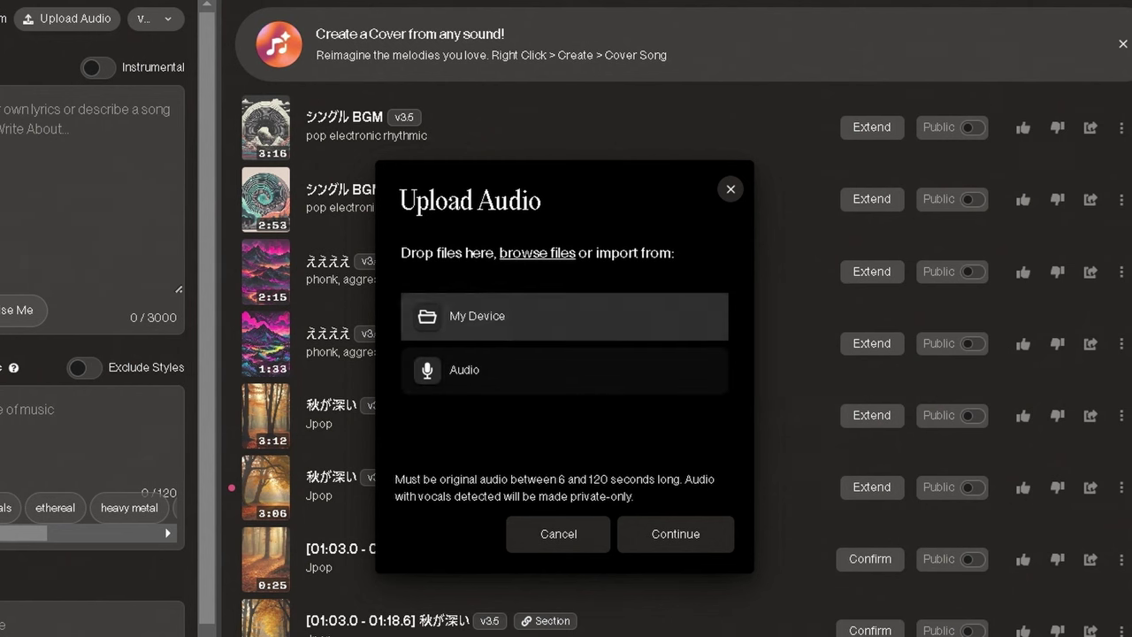
pyautogui.click(1054, 164)
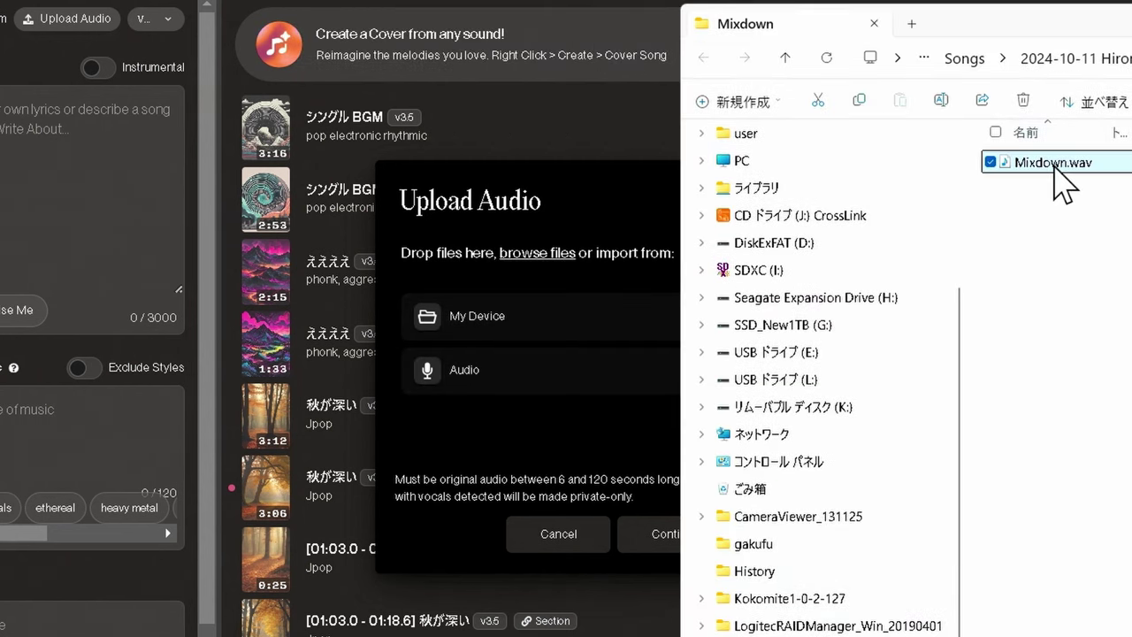
pyautogui.moveTo(1055, 164); pyautogui.dragTo(476, 392)
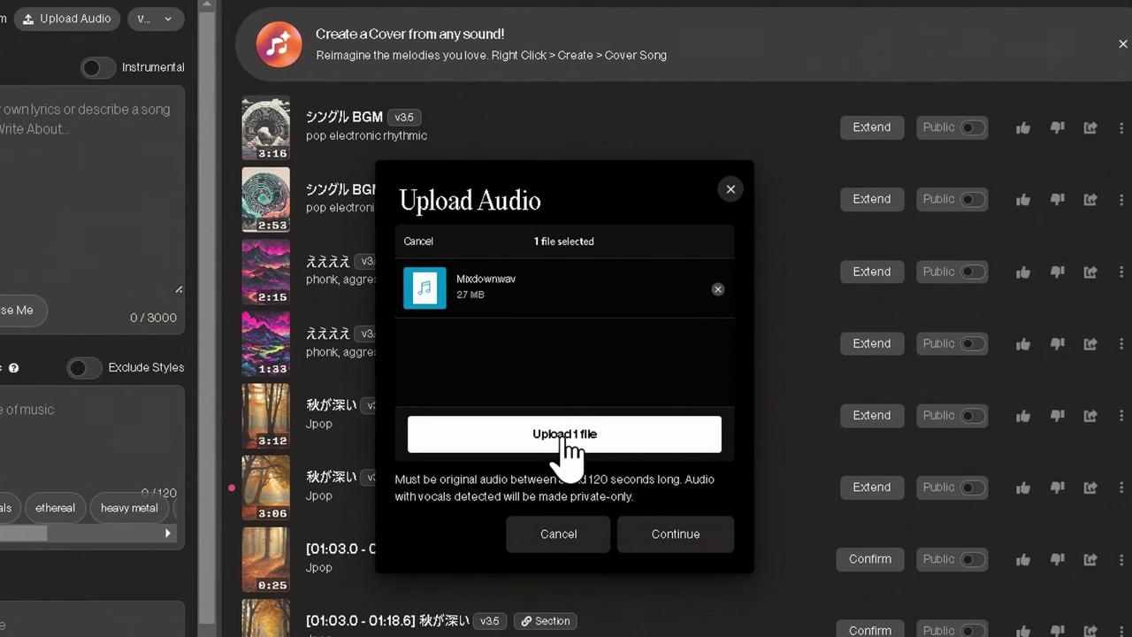
pyautogui.click(563, 440)
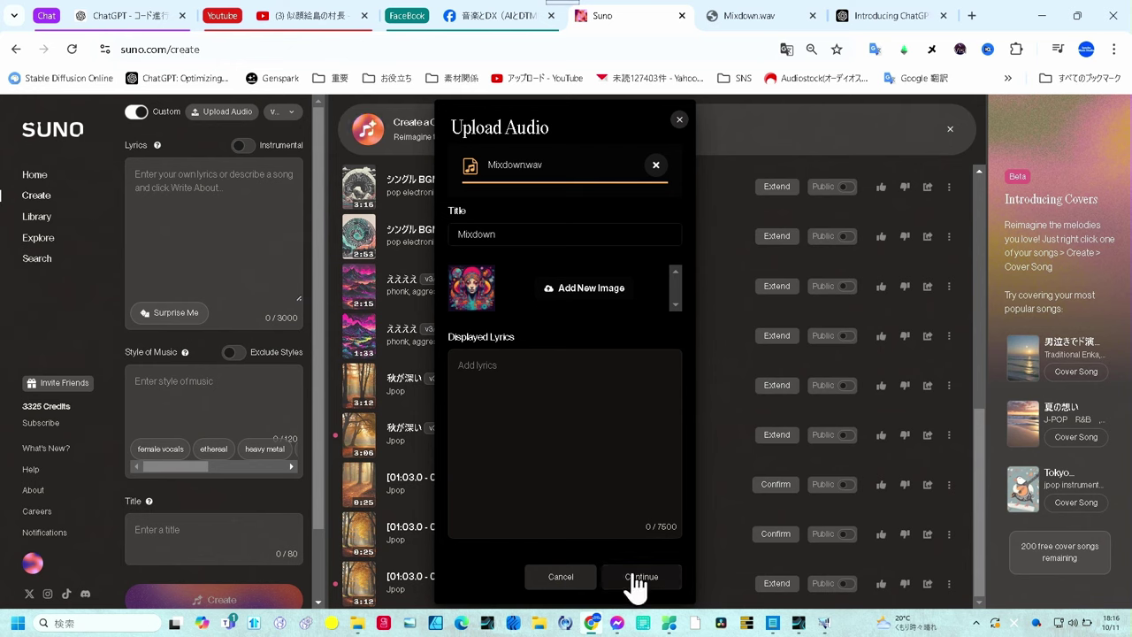
# Confirm the Mixdown upload and like the 0:16 Mixdown track
pyautogui.click(637, 584)
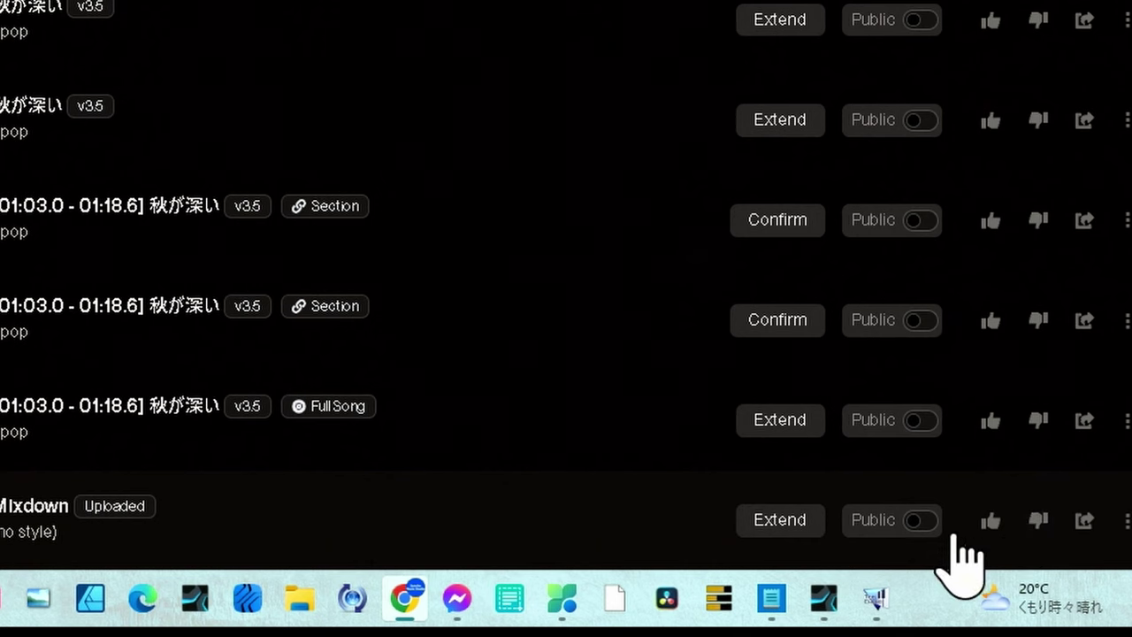
pyautogui.click(992, 522)
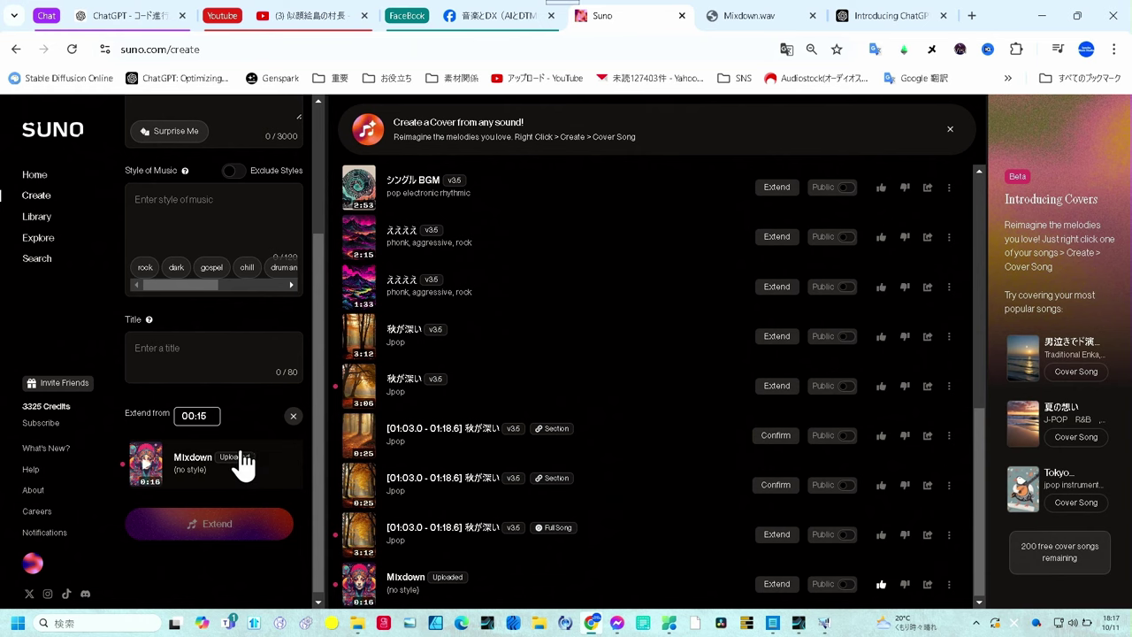
# Enter ハロウィン as the first lyric line, then bring up the 歌詞作成AI GPT in ChatGPT
pyautogui.scroll(2, 245, 455)
pyautogui.scroll(2, 243, 449)
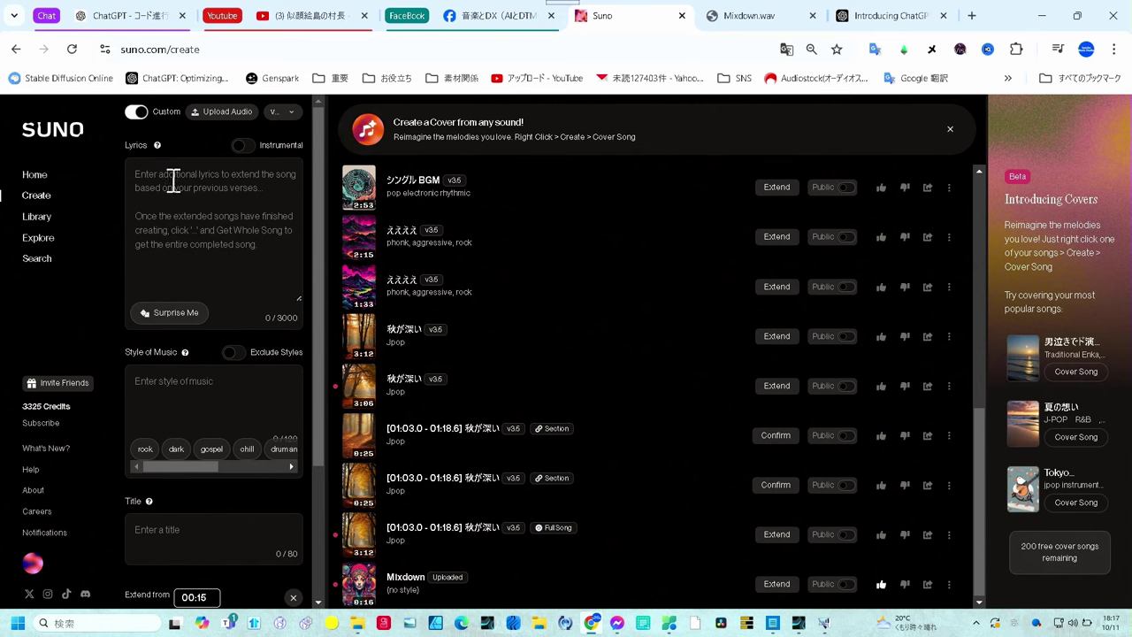
pyautogui.write('はろ')
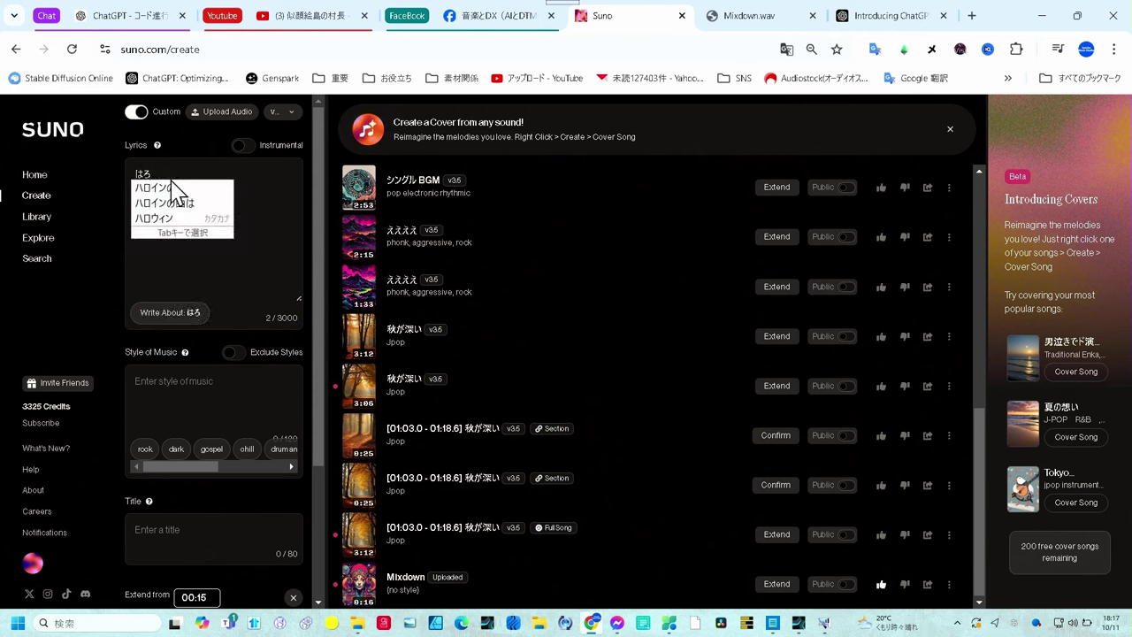
pyautogui.write('うぃん')
pyautogui.press('space')
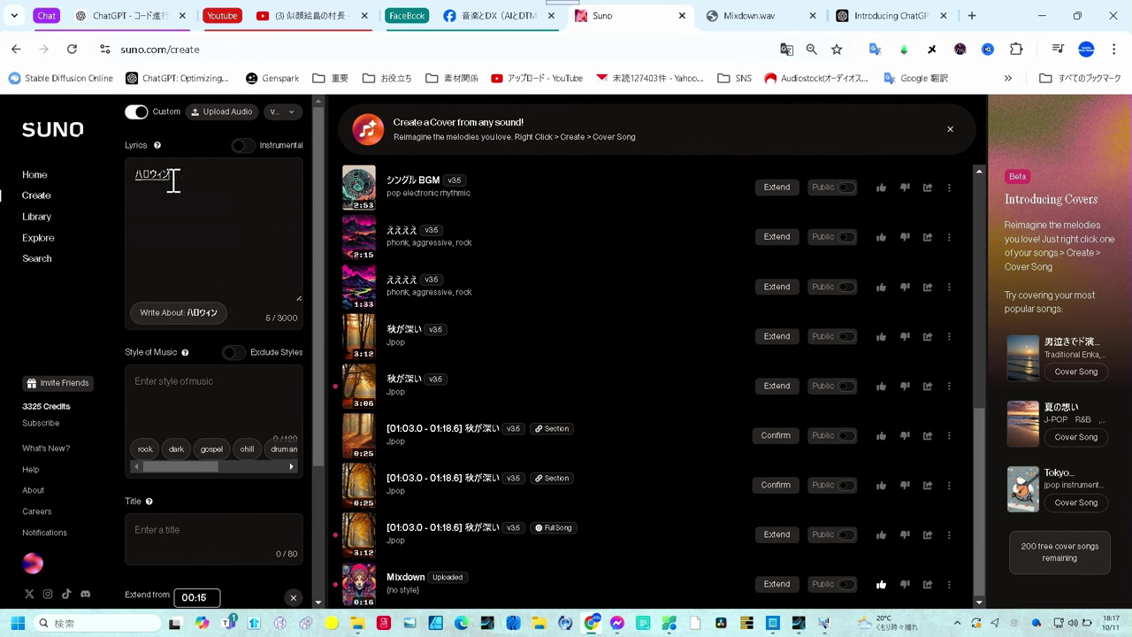
pyautogui.press('Return')
pyautogui.hotkey('alt', 'Tab')
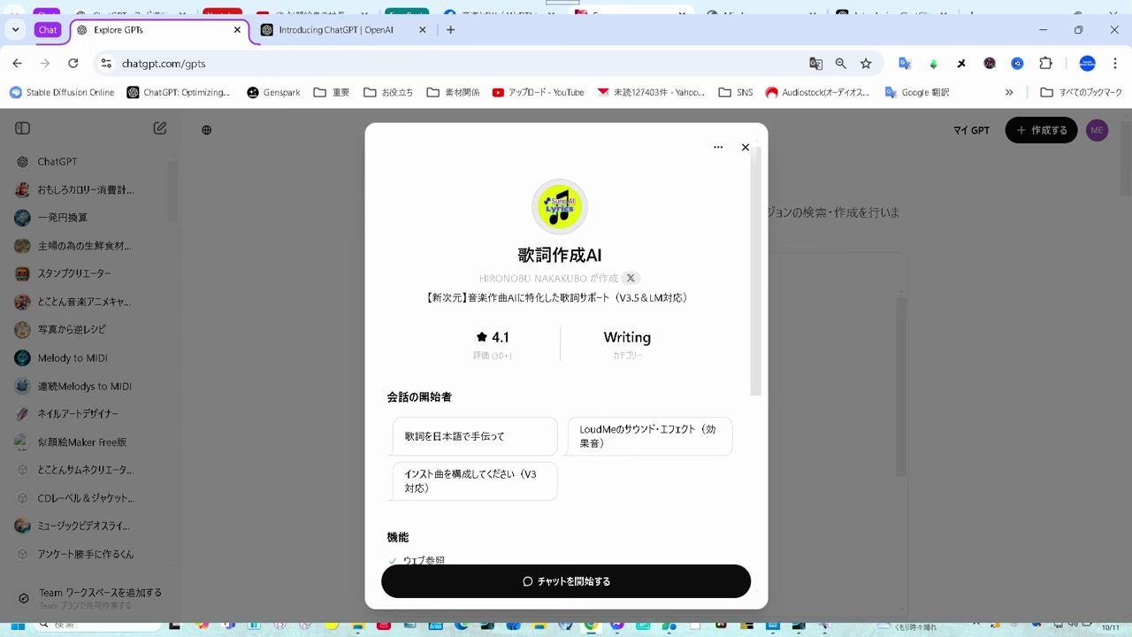
# Return to Suno and place the cursor after ハロウィン in the Lyrics box
pyautogui.hotkey('alt', 'Tab')
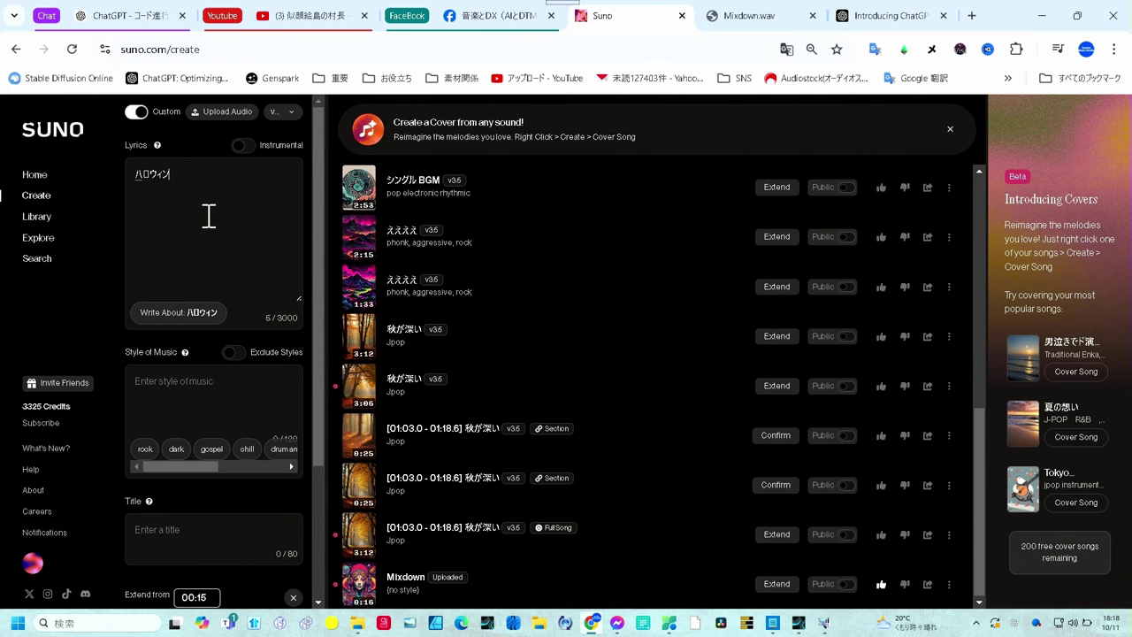
pyautogui.click(190, 212)
# Fill in the generated Halloween lyrics and the title ハロウィン
pyautogui.click(185, 319)
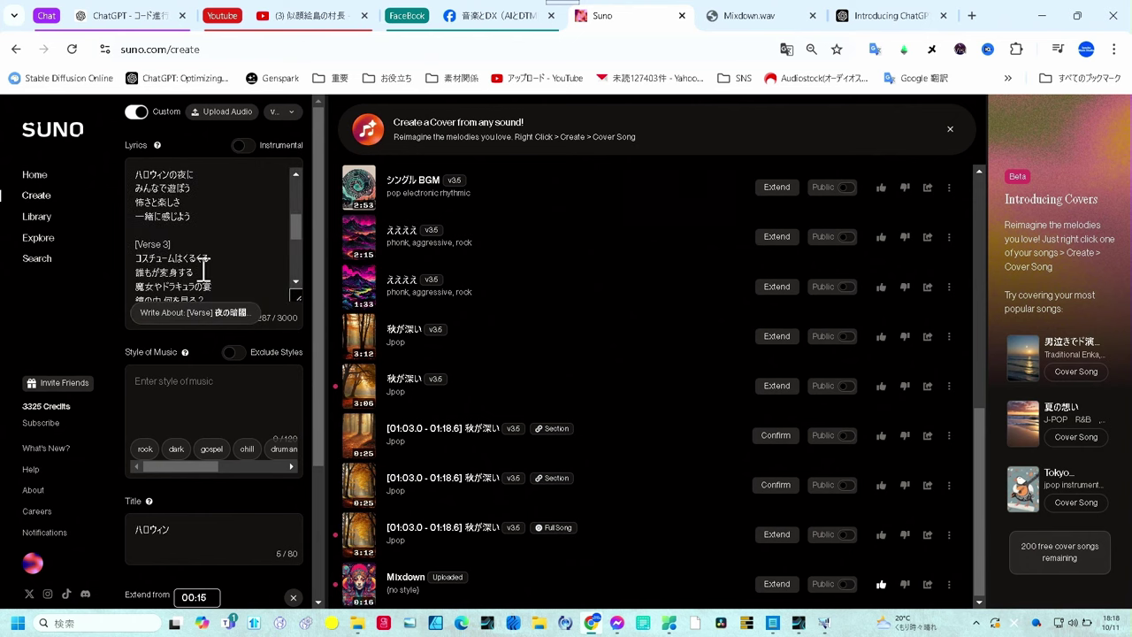
pyautogui.scroll(2, 203, 270)
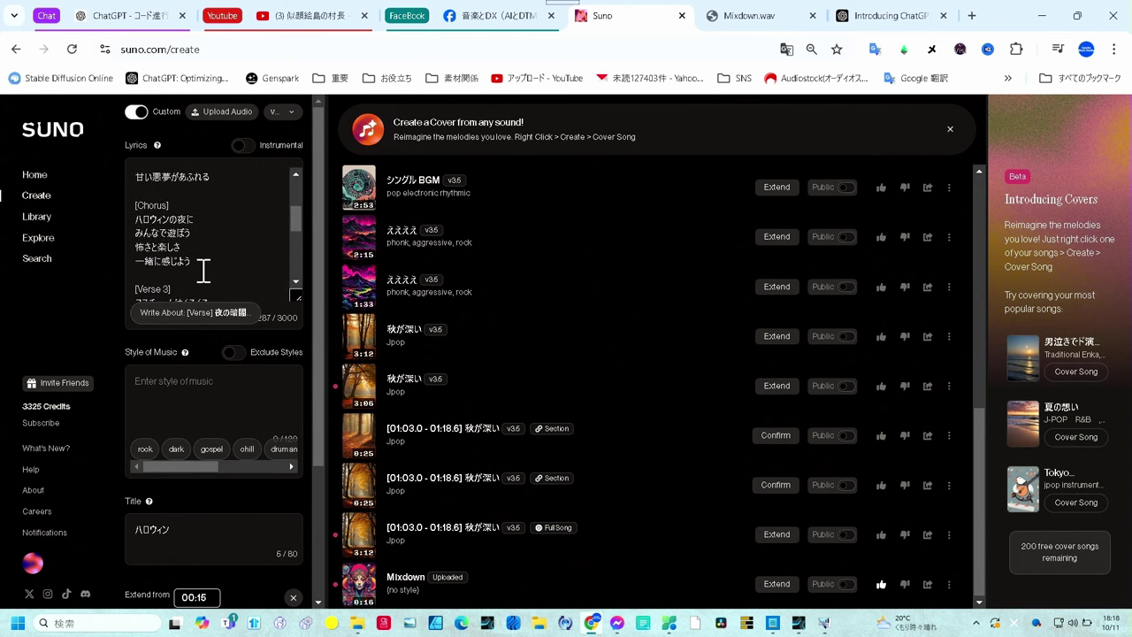
pyautogui.scroll(1, 203, 270)
pyautogui.scroll(1, 203, 270)
pyautogui.scroll(1, 204, 269)
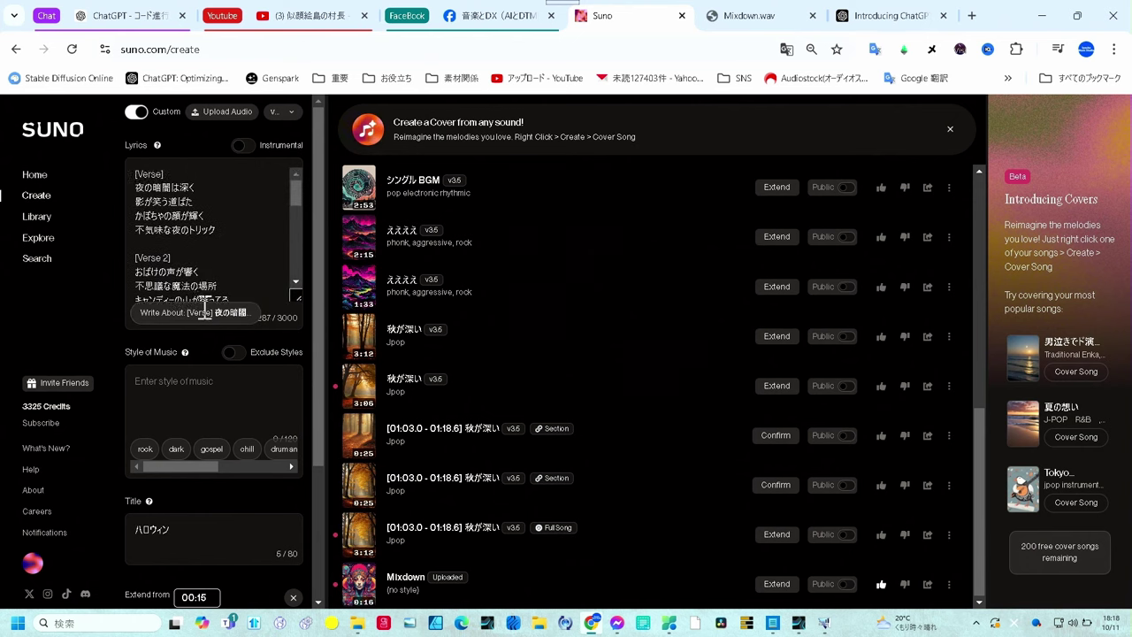
# Set the style of music to 'Jpop,元気に,female Vocal'
pyautogui.click(191, 396)
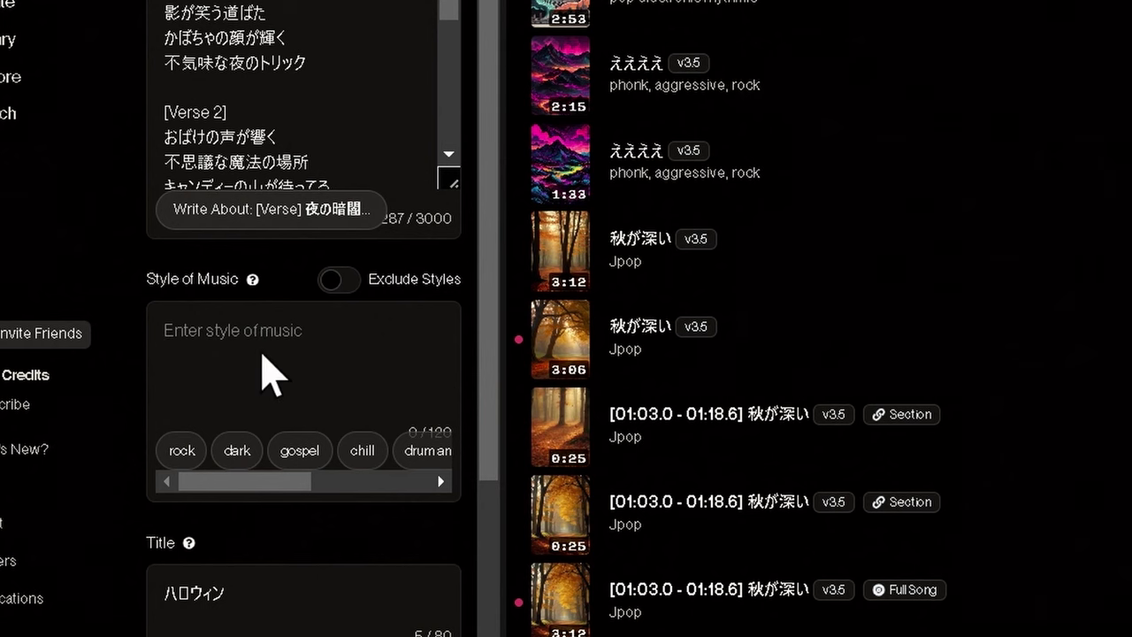
pyautogui.write('Jpop')
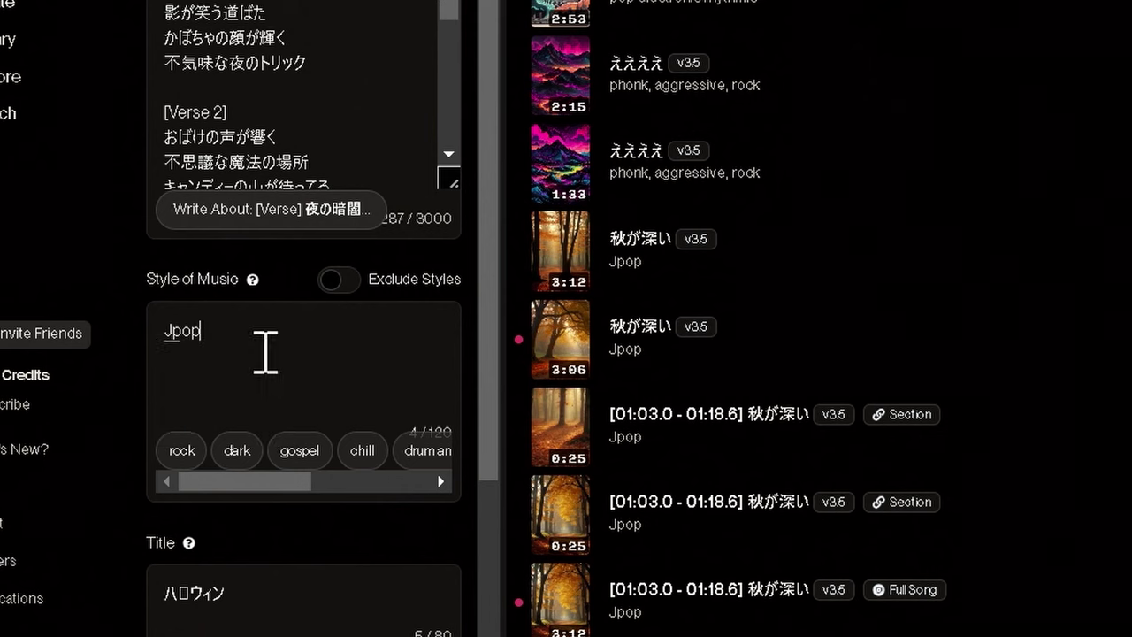
pyautogui.write(',元気に')
pyautogui.press('Zenkaku_Hankaku')
pyautogui.write(',female Vocal')
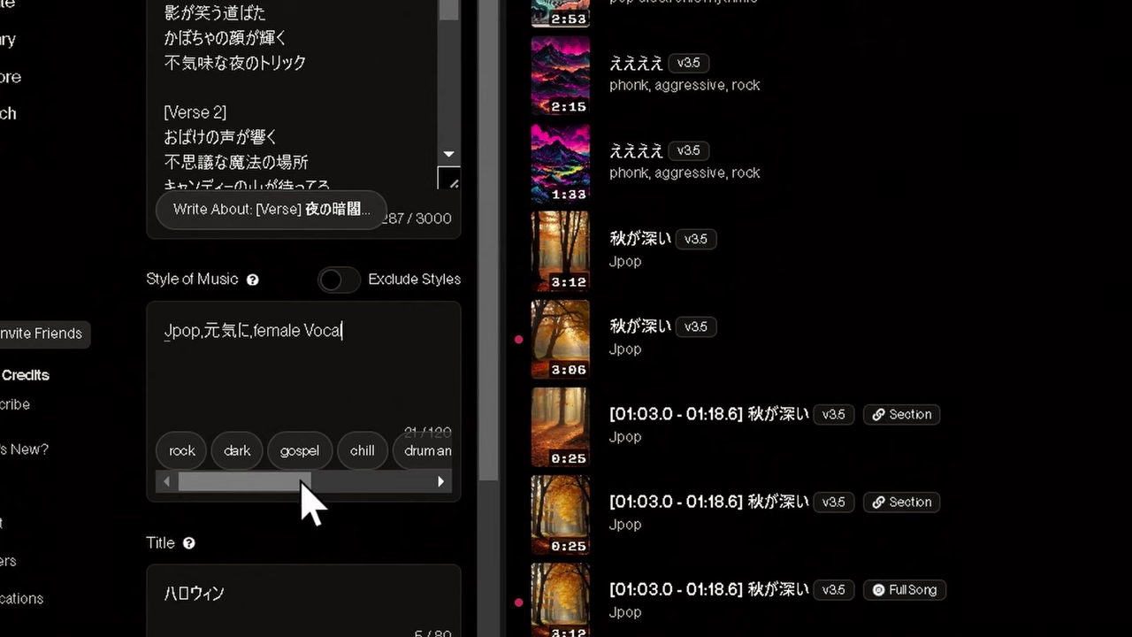
pyautogui.scroll(-2, 314, 571)
pyautogui.scroll(-3, 316, 568)
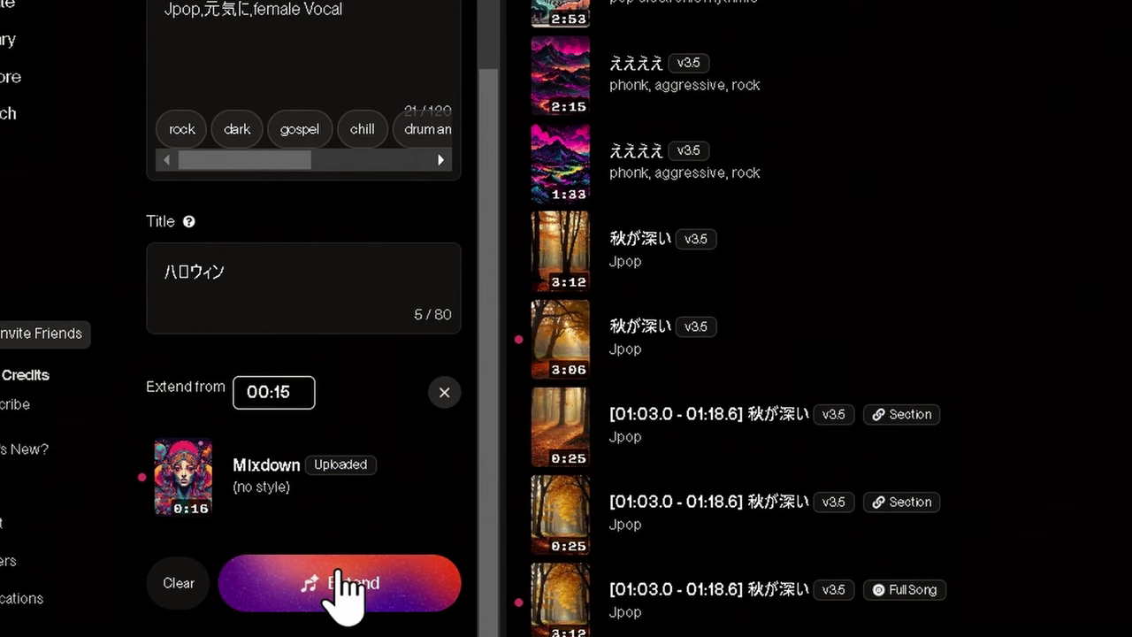
# Extend the Mixdown, audition the first two ハロウィン Part 2 takes, then generate two more
pyautogui.click(340, 573)
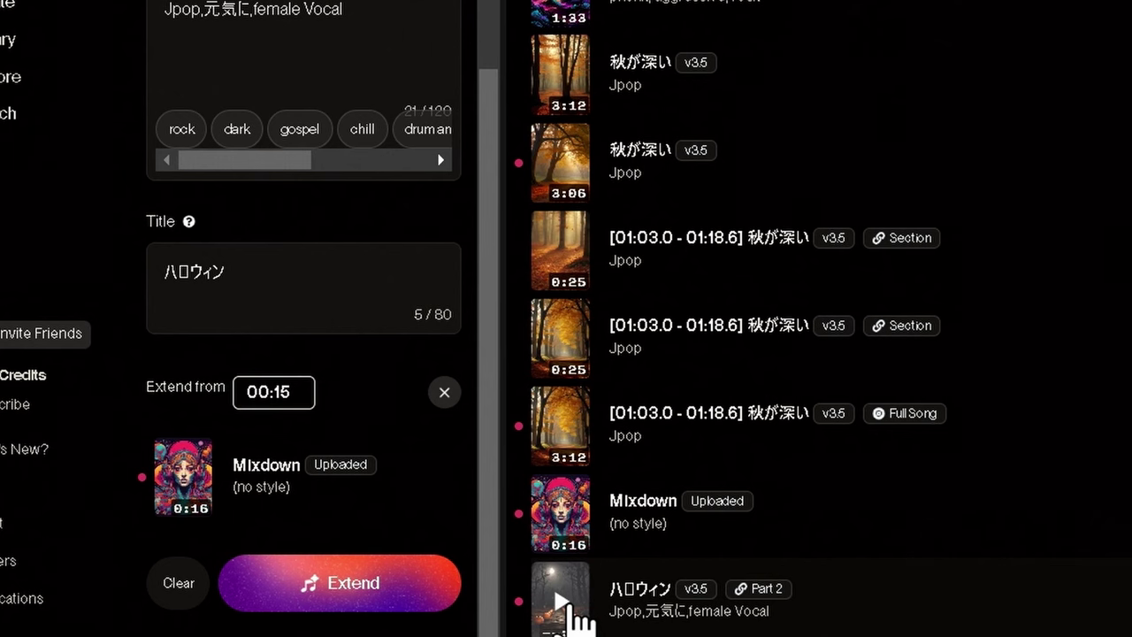
pyautogui.click(571, 609)
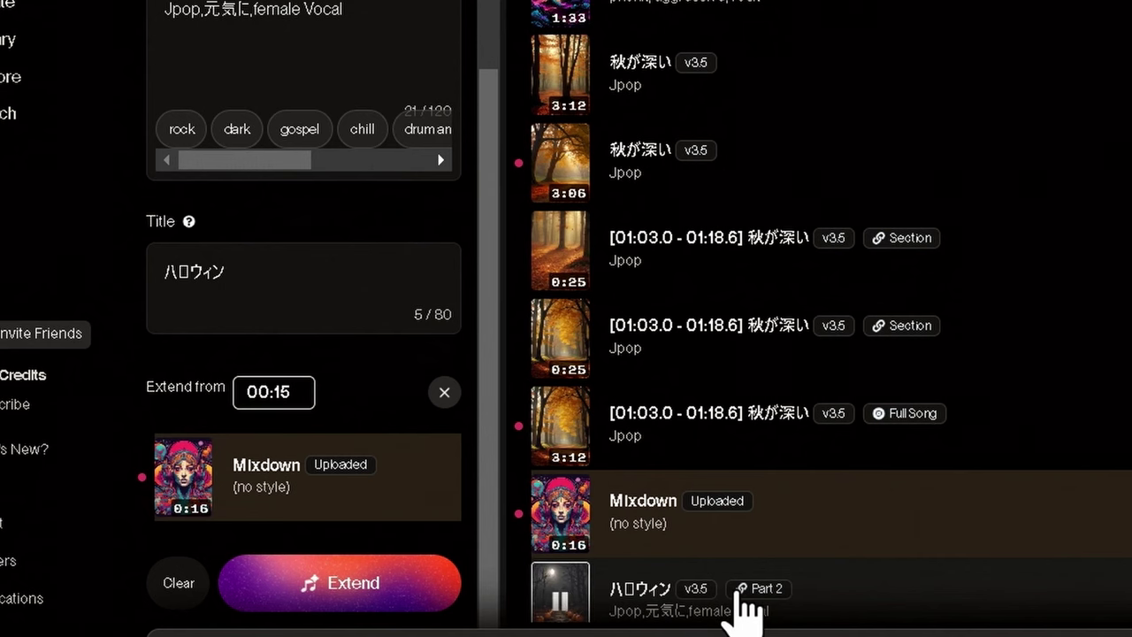
pyautogui.scroll(-2, 743, 610)
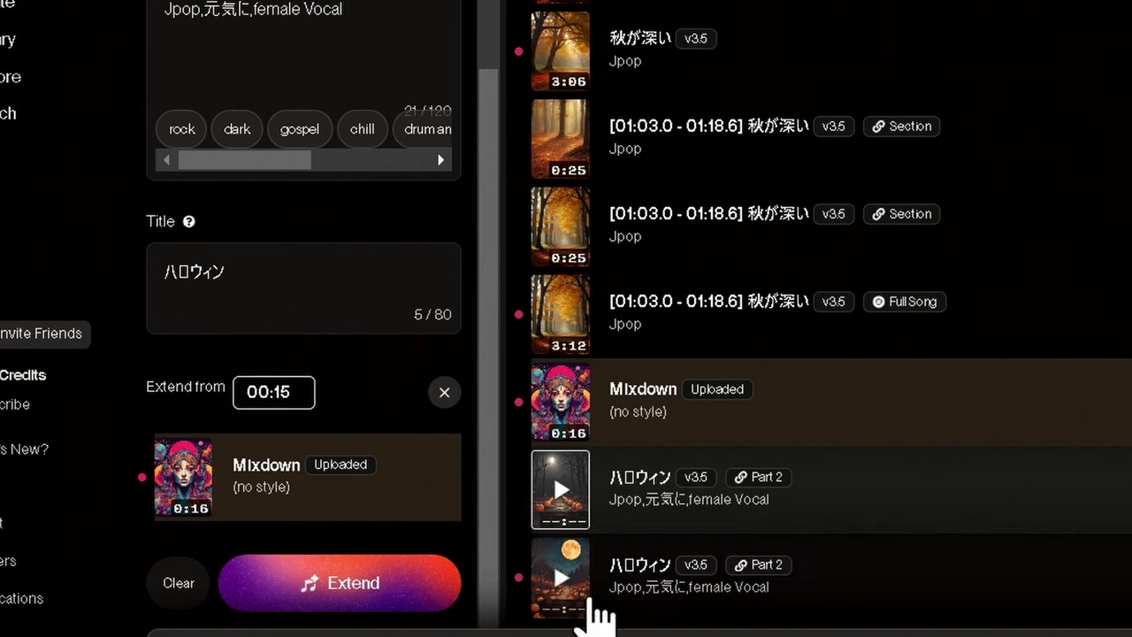
pyautogui.click(561, 575)
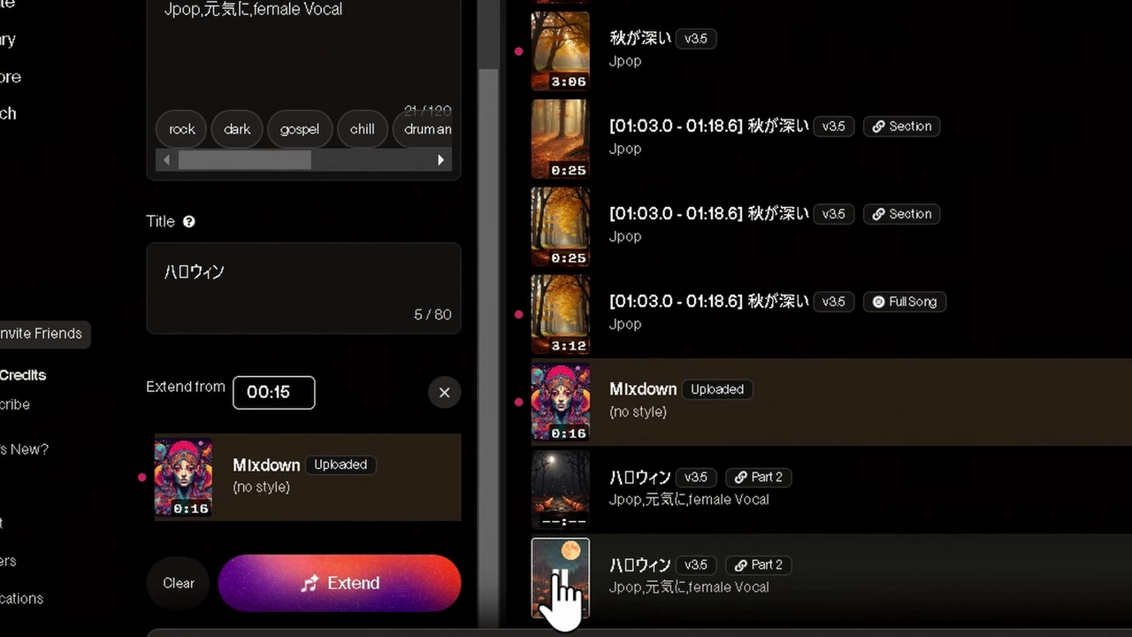
pyautogui.click(559, 589)
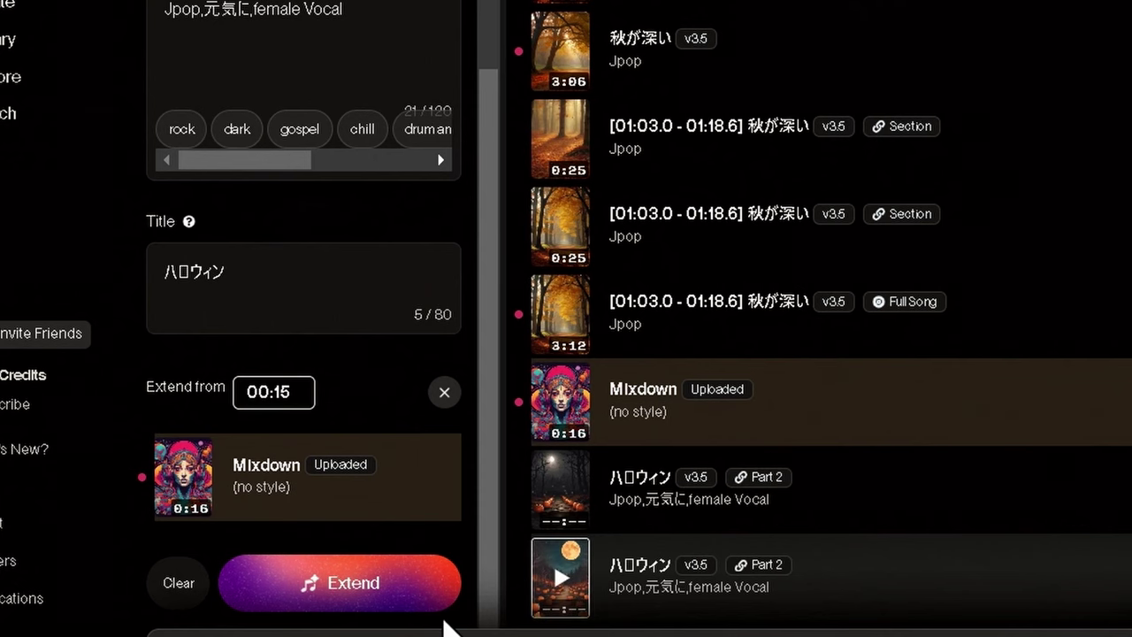
pyautogui.click(343, 573)
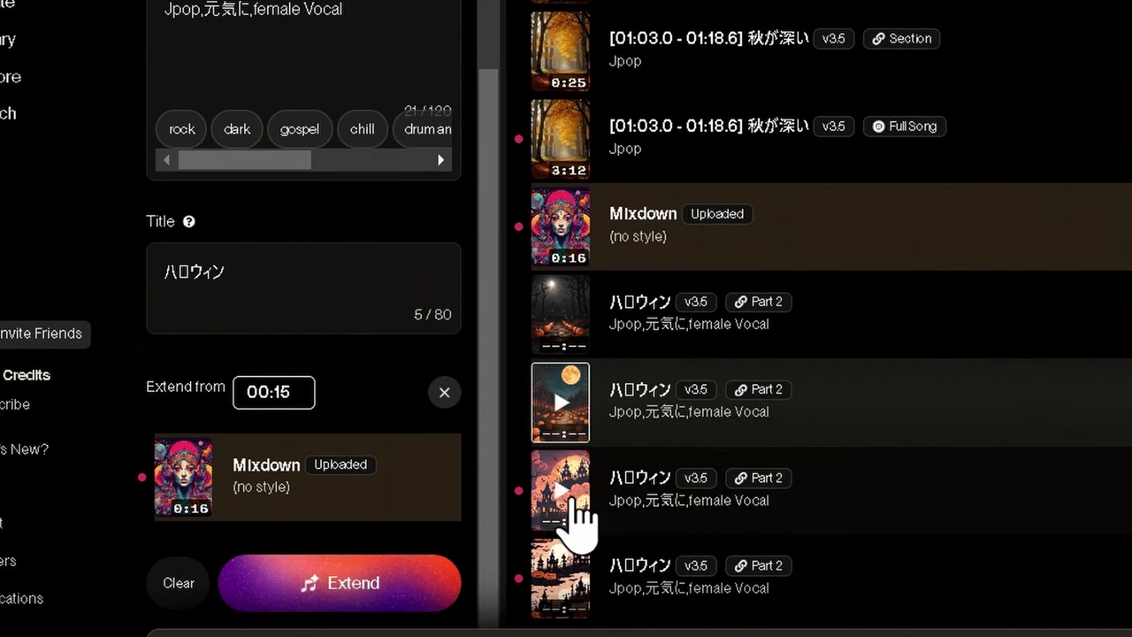
# Audition the third and the 3:14 ハロウィン takes, skipping near the end of the 3:14 one
pyautogui.click(568, 482)
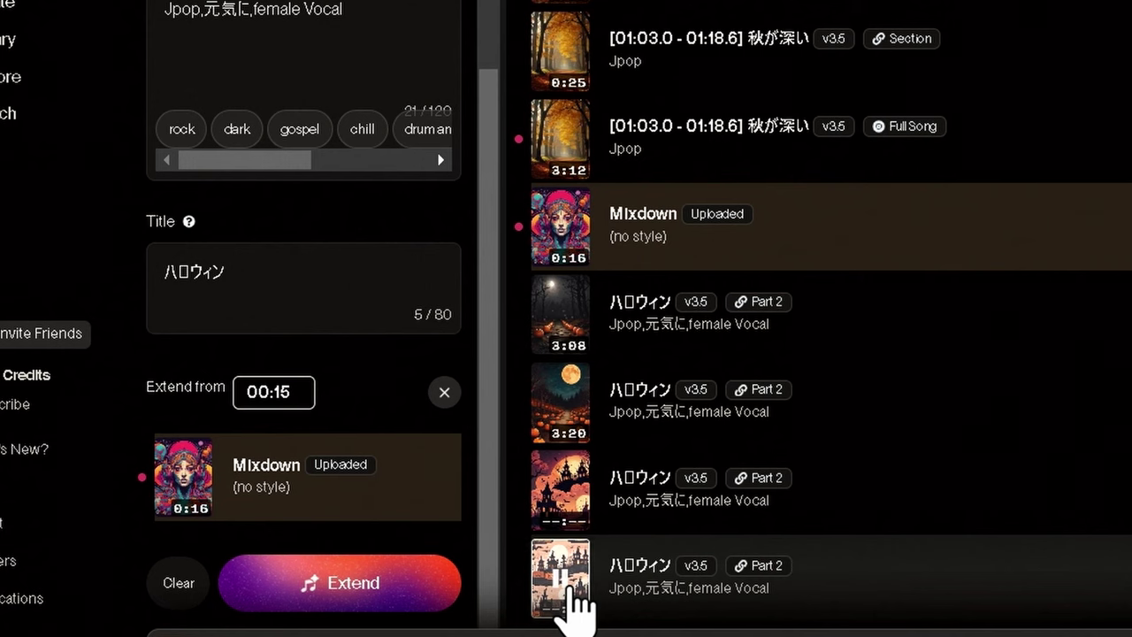
pyautogui.click(571, 591)
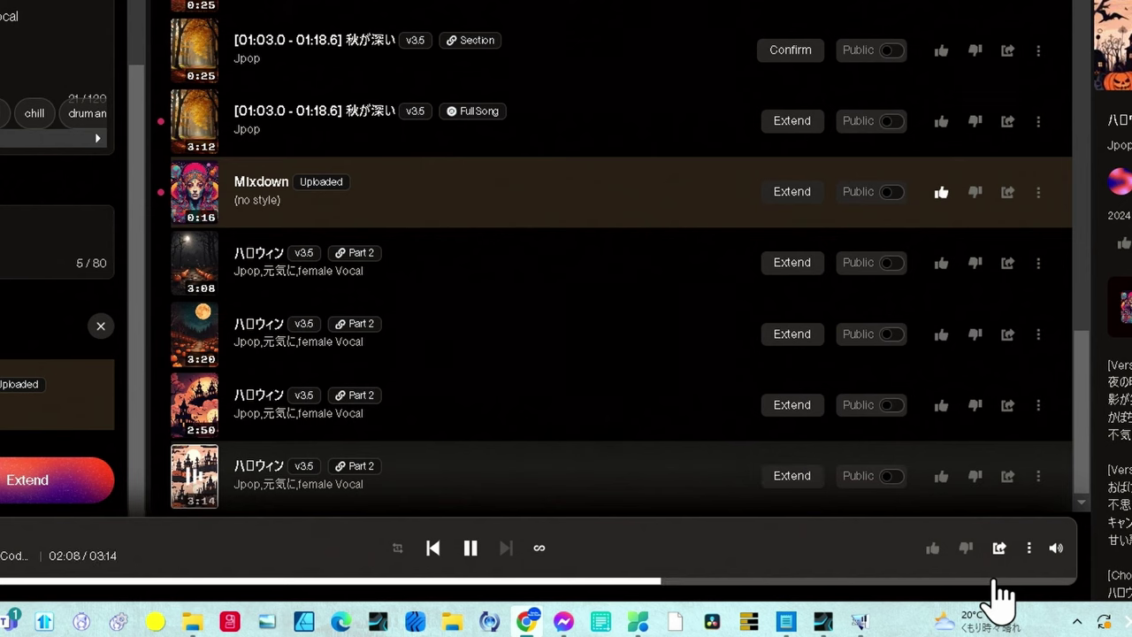
pyautogui.click(1014, 581)
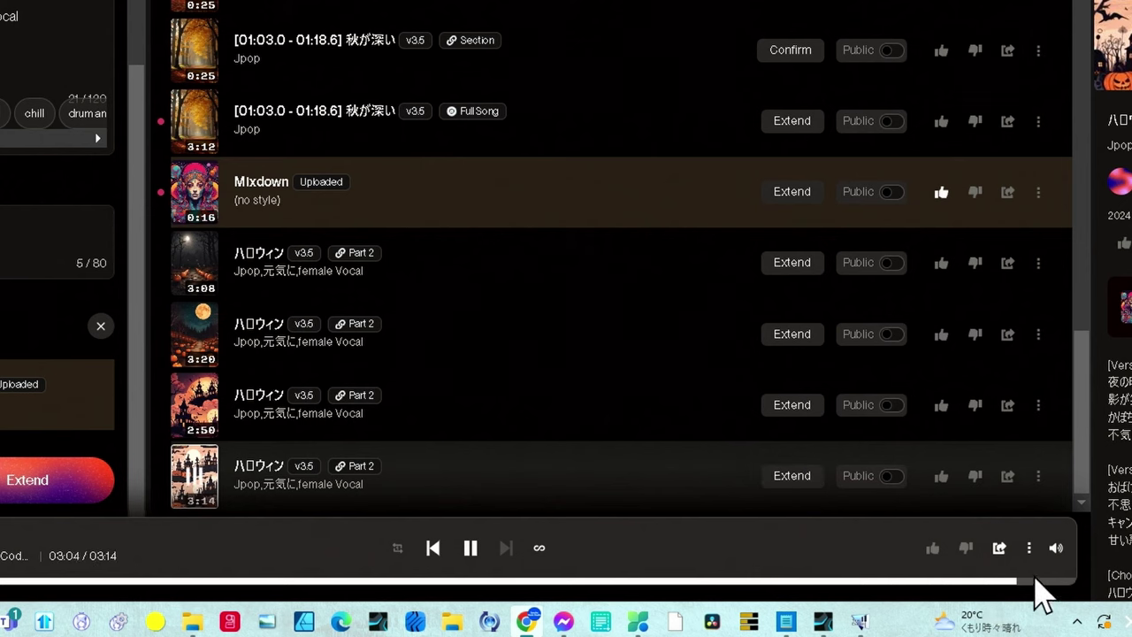
pyautogui.click(470, 550)
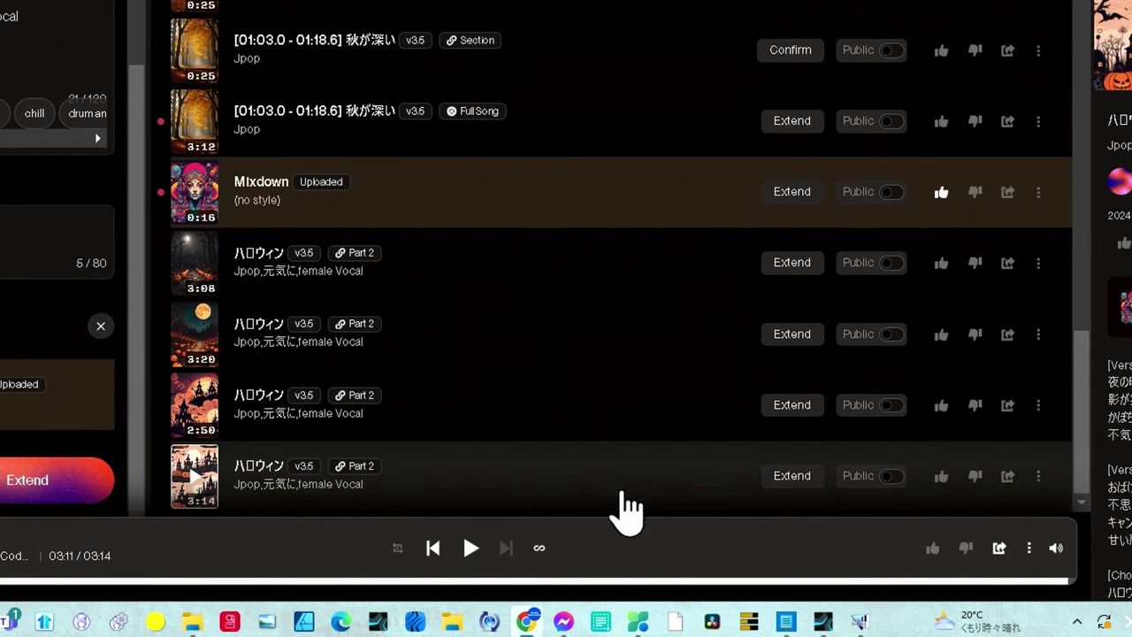
# Apply Get Whole Song to the 3:14 ハロウィン take to build the 3:29 Mixdown Full Song
pyautogui.click(1041, 478)
pyautogui.moveTo(1083, 244)
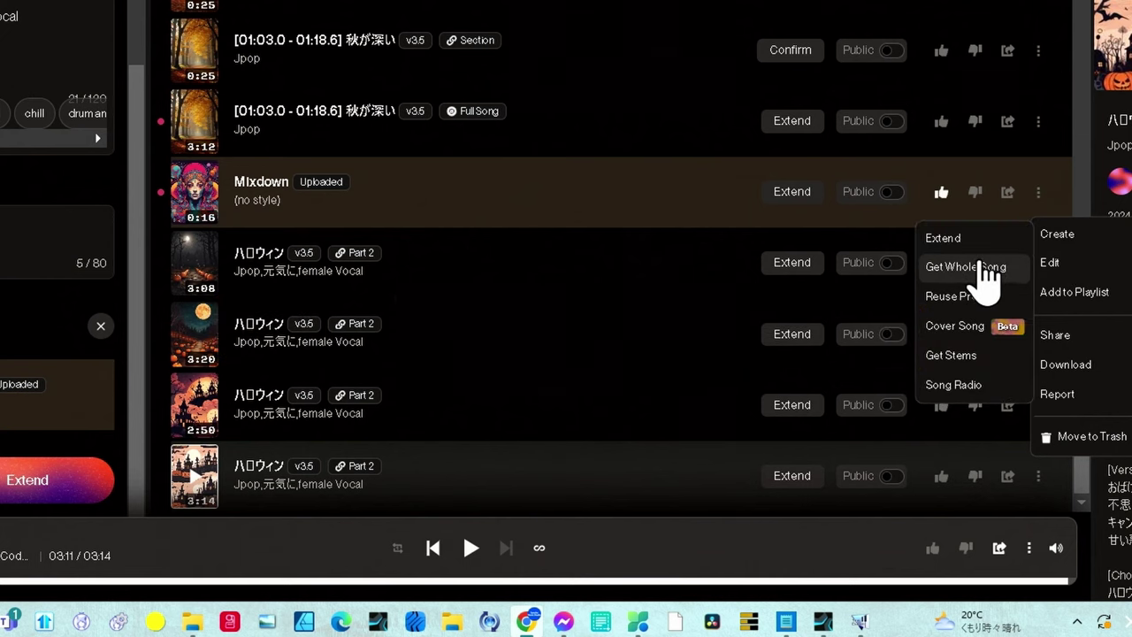
pyautogui.click(984, 270)
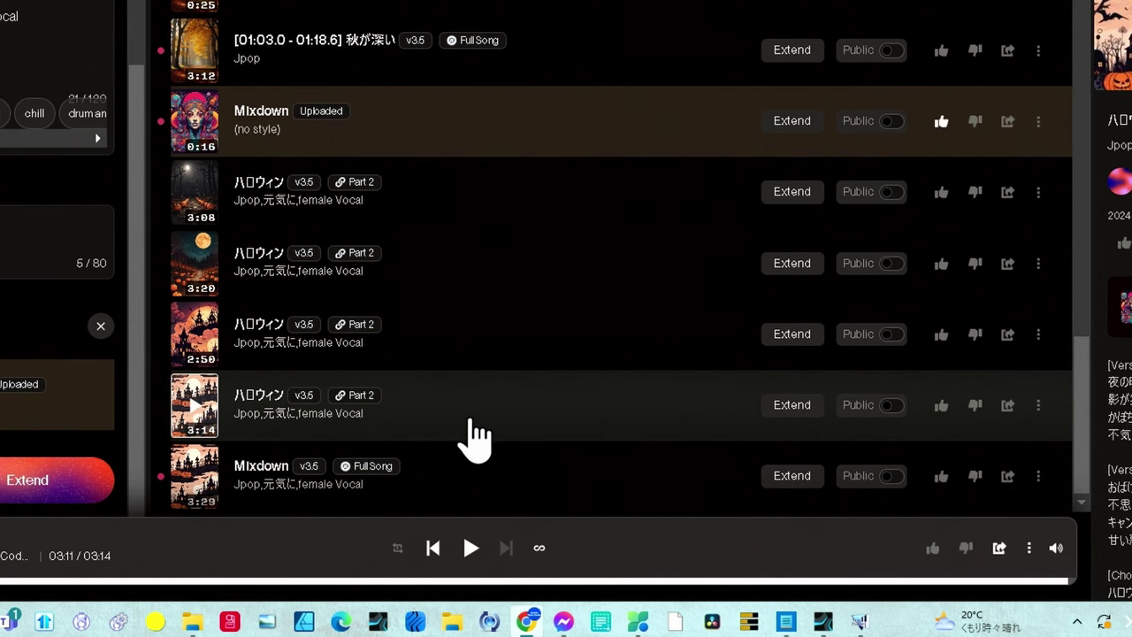
# Play the 3:29 Mixdown Full Song, then jump to about 02:50 and listen to the end
pyautogui.click(197, 477)
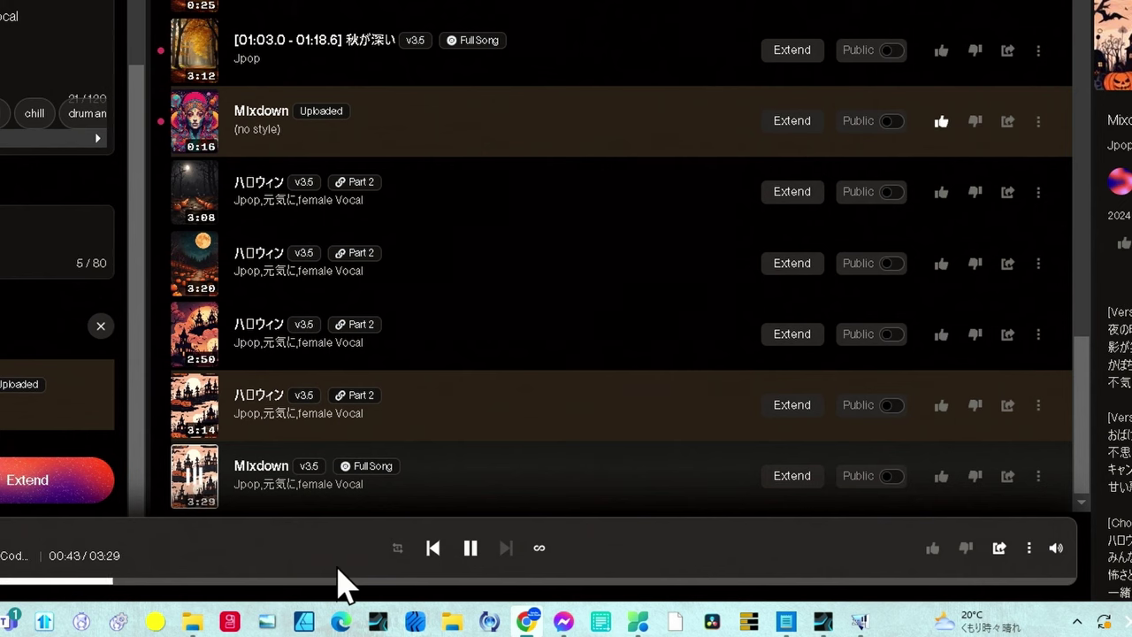
pyautogui.click(470, 548)
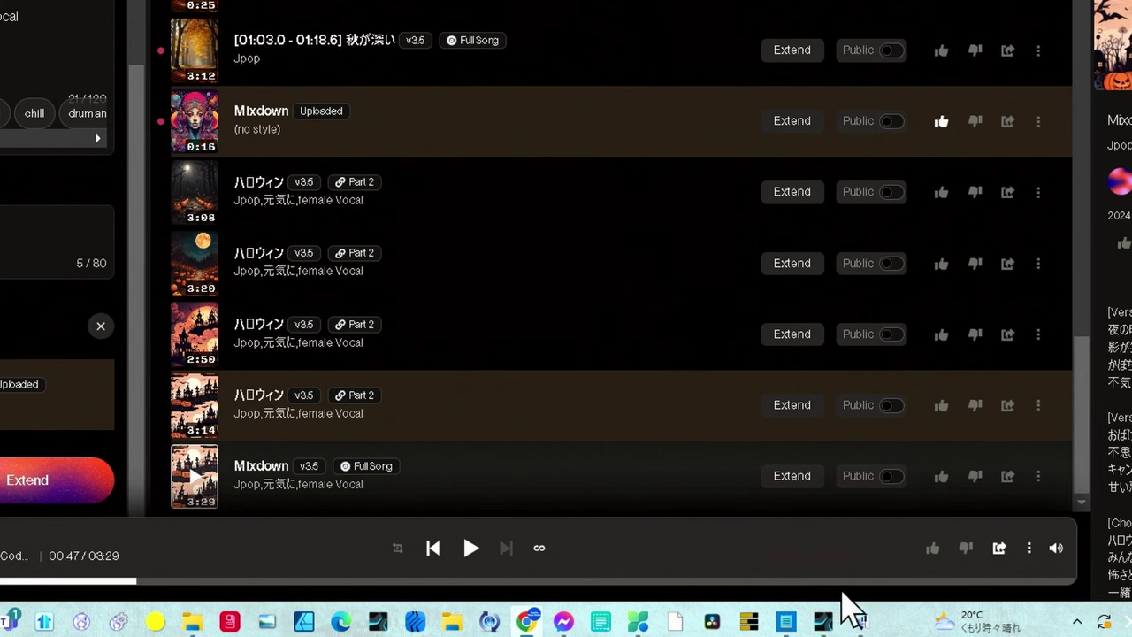
pyautogui.click(844, 580)
pyautogui.click(471, 549)
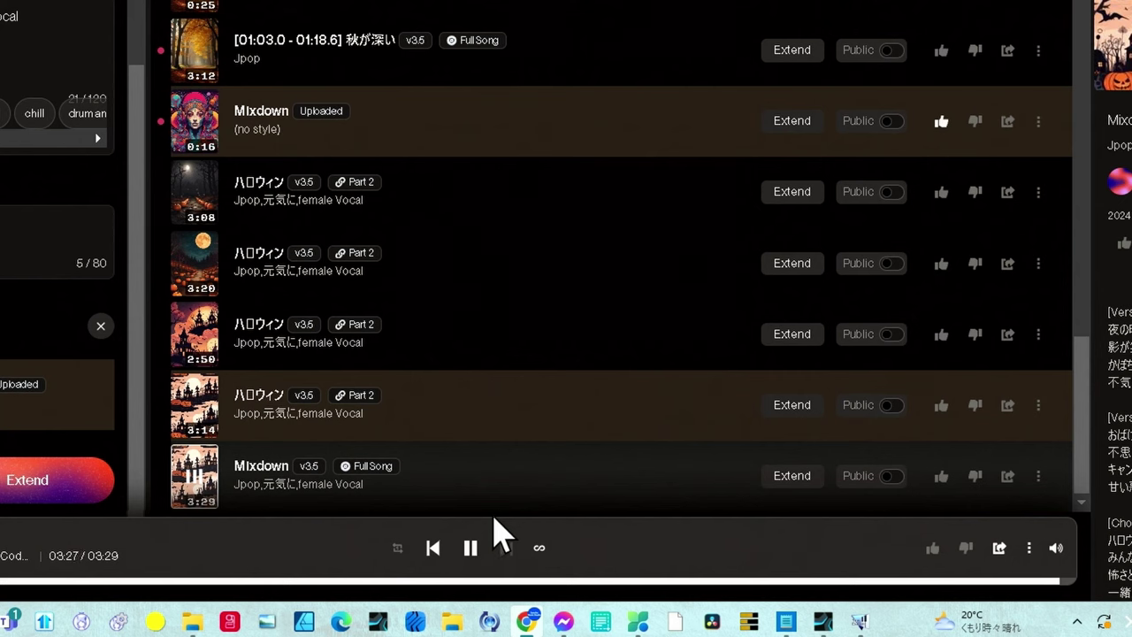
pyautogui.click(472, 551)
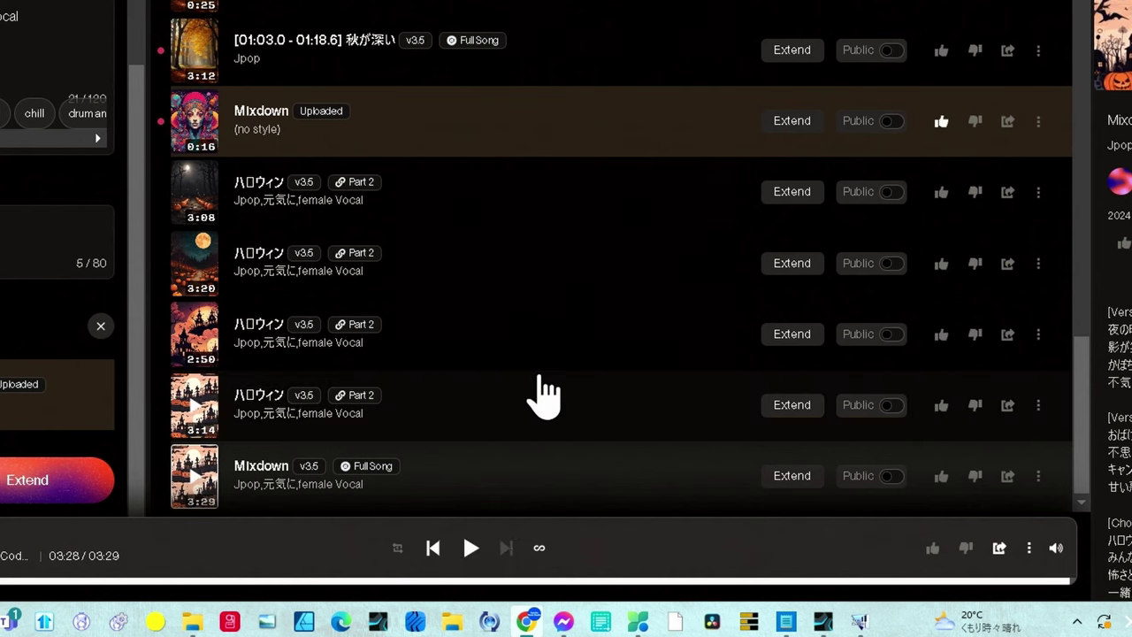